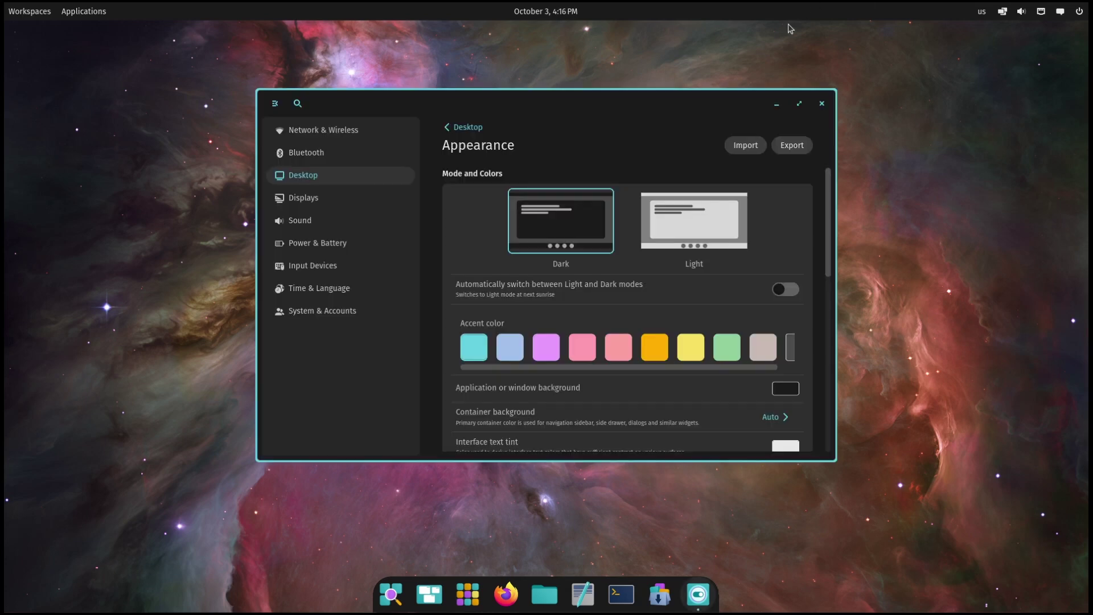
Browse the Bluetooth, Network & Wireless and Power & Battery pages, finishing on the Desktop page
click(354, 157)
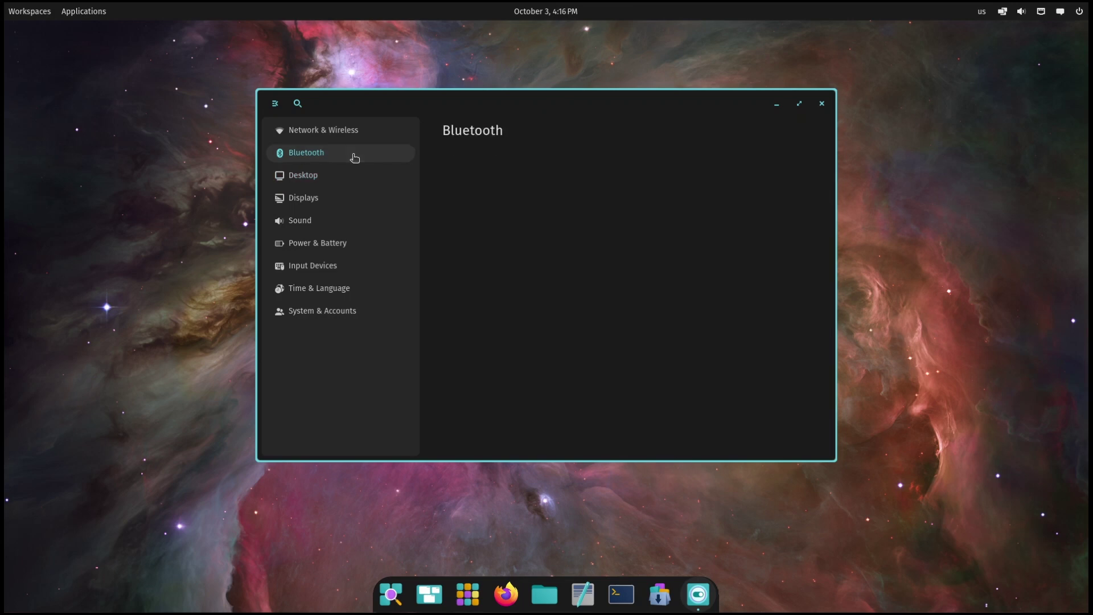
click(336, 132)
click(317, 160)
click(304, 176)
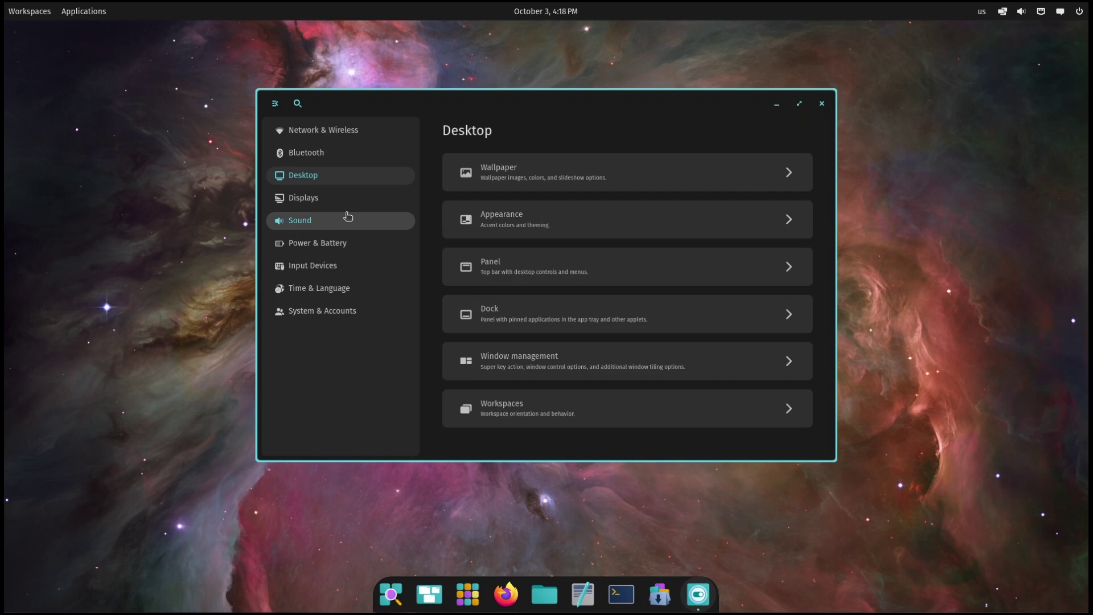
click(337, 243)
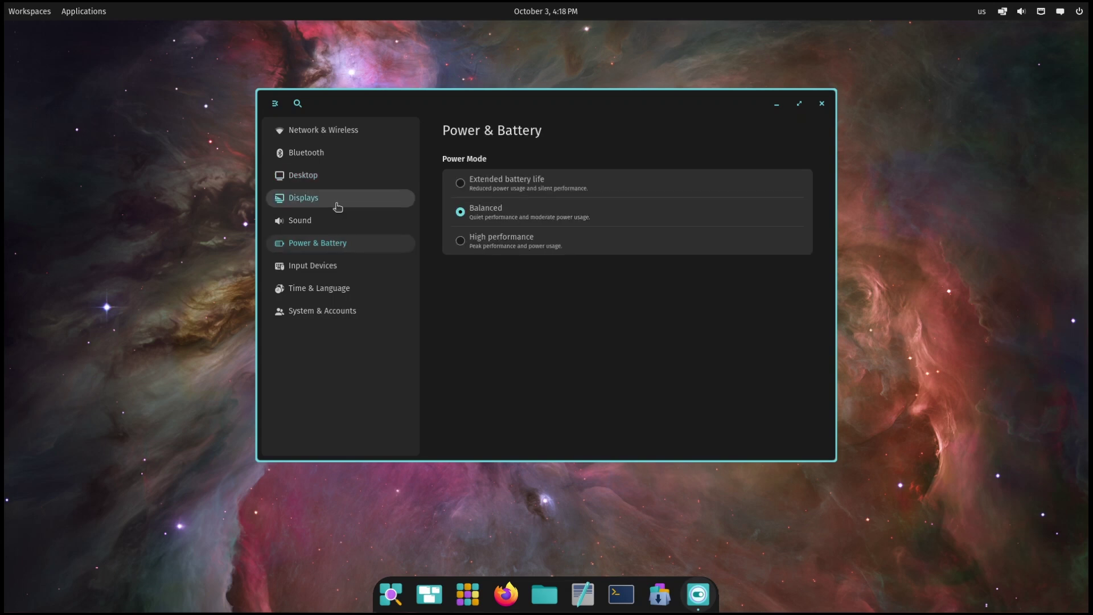
click(336, 177)
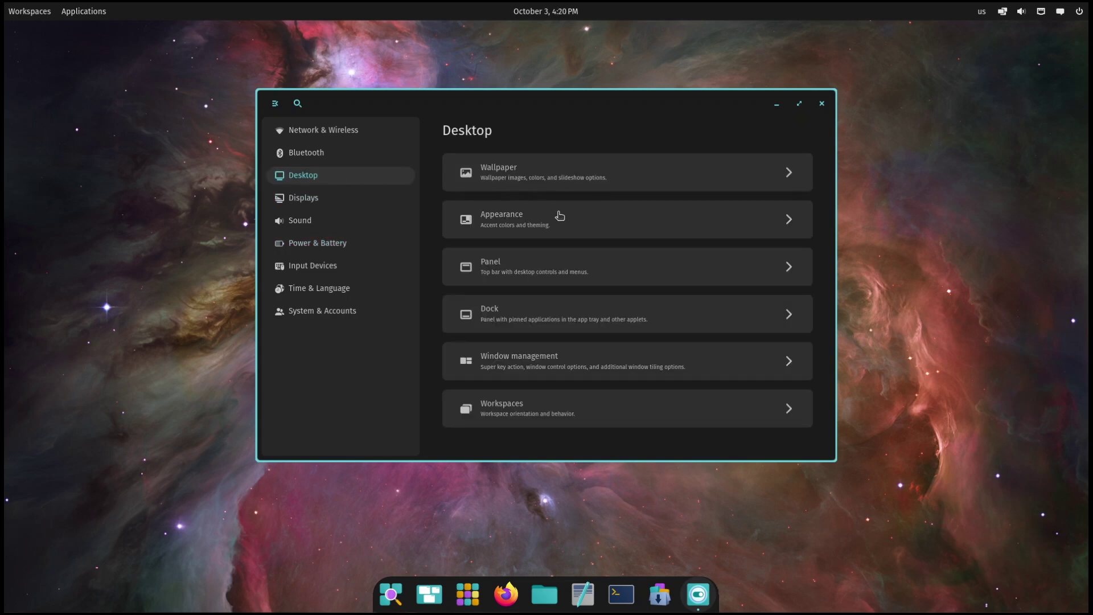
On the Appearance page, set the application and window background colour to hex #2e3440
click(556, 213)
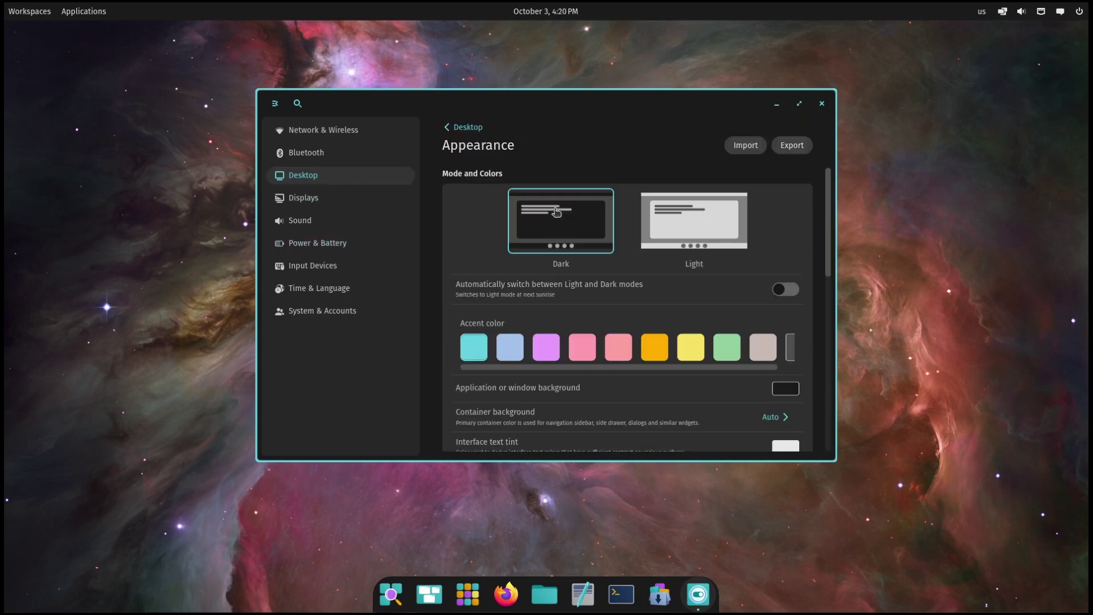
scroll(661, 279, down, 2)
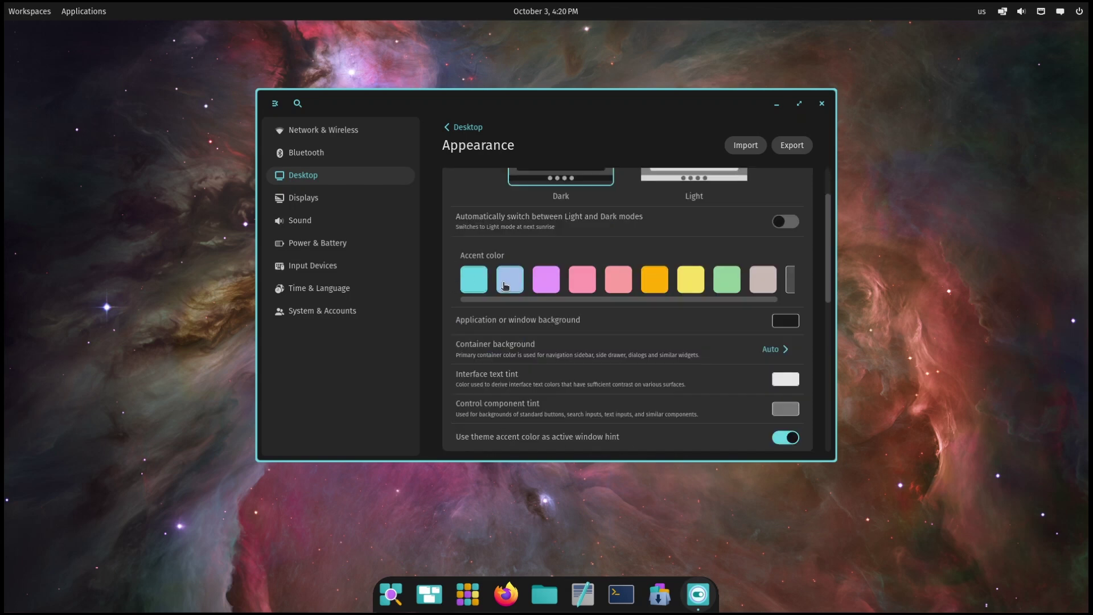
drag(561, 303, 535, 302)
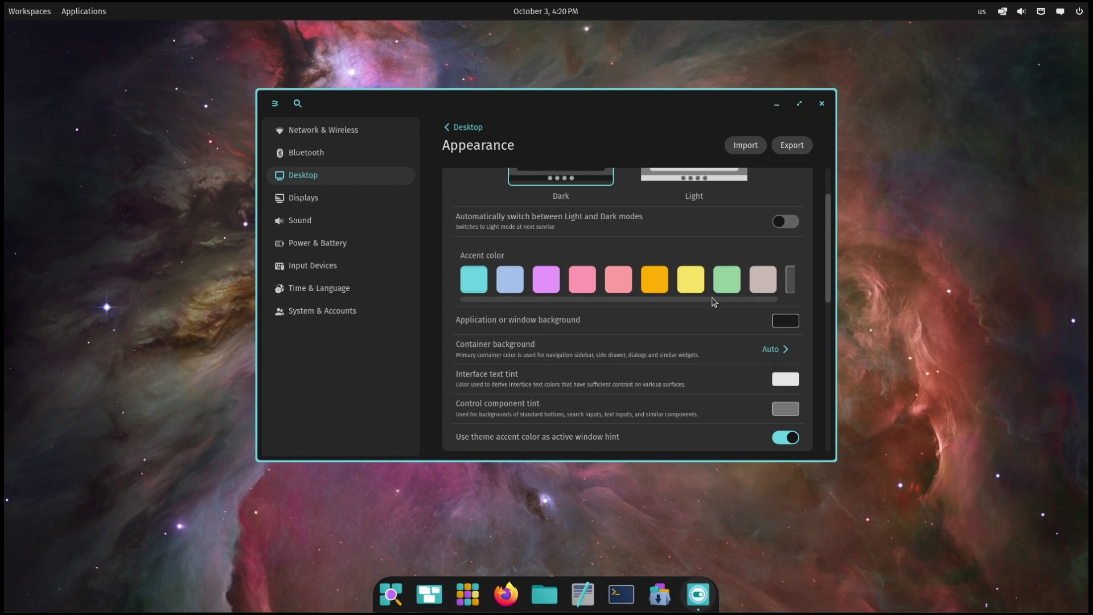
drag(712, 302, 750, 305)
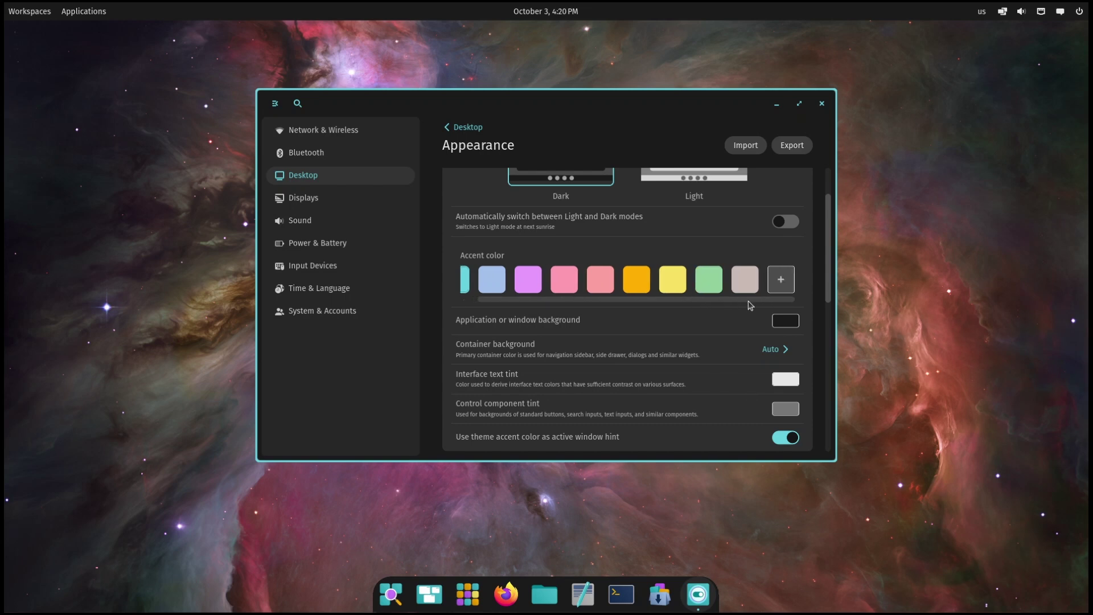
click(794, 322)
triple_click(746, 339)
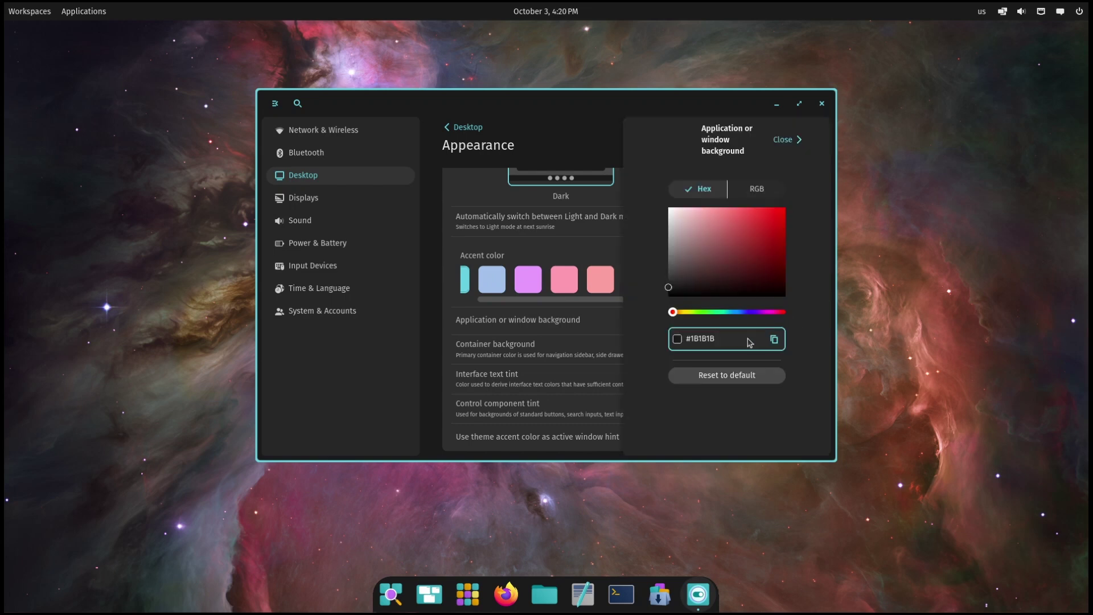
text(#2e3440)
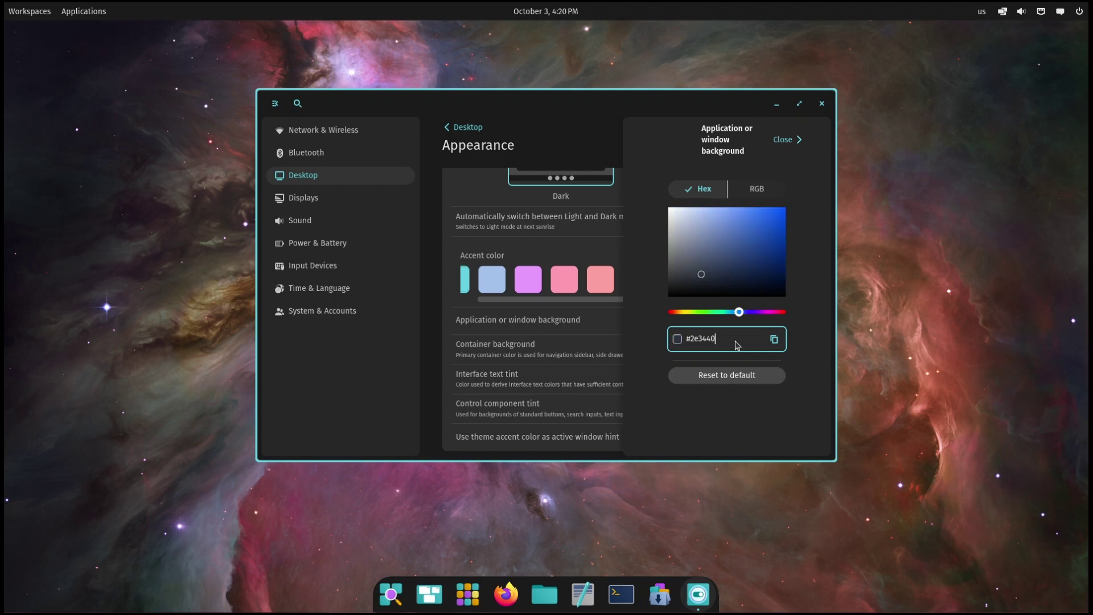
key(Return)
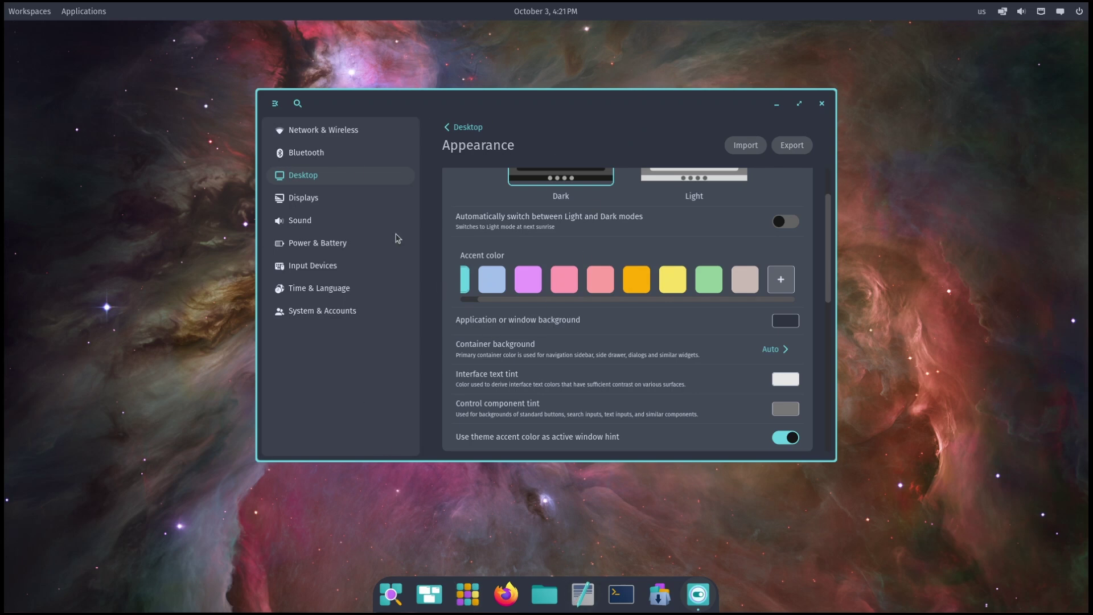
scroll(504, 246, down, 8)
Set the interface text tint to #d8dee9 and apply a muted red control component tint
scroll(626, 268, up, 6)
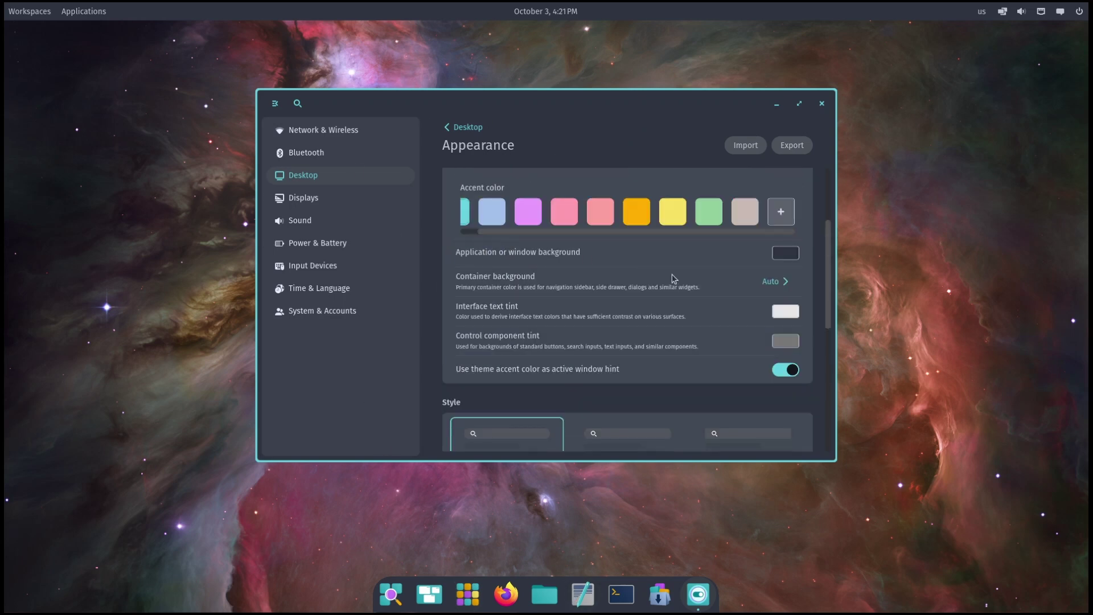
click(787, 313)
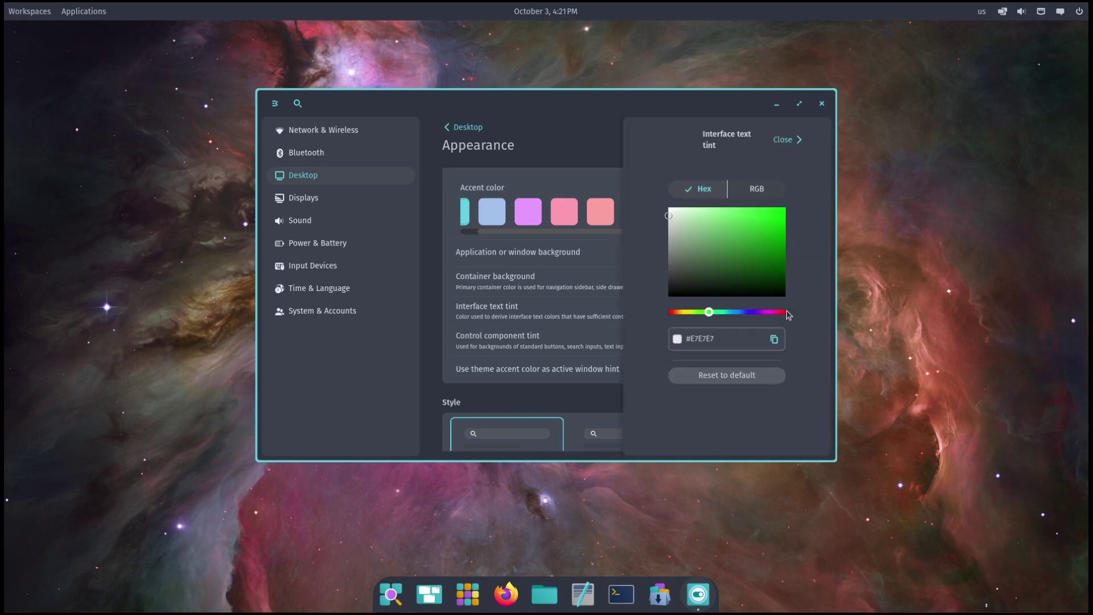
double_click(728, 343)
text(d8d)
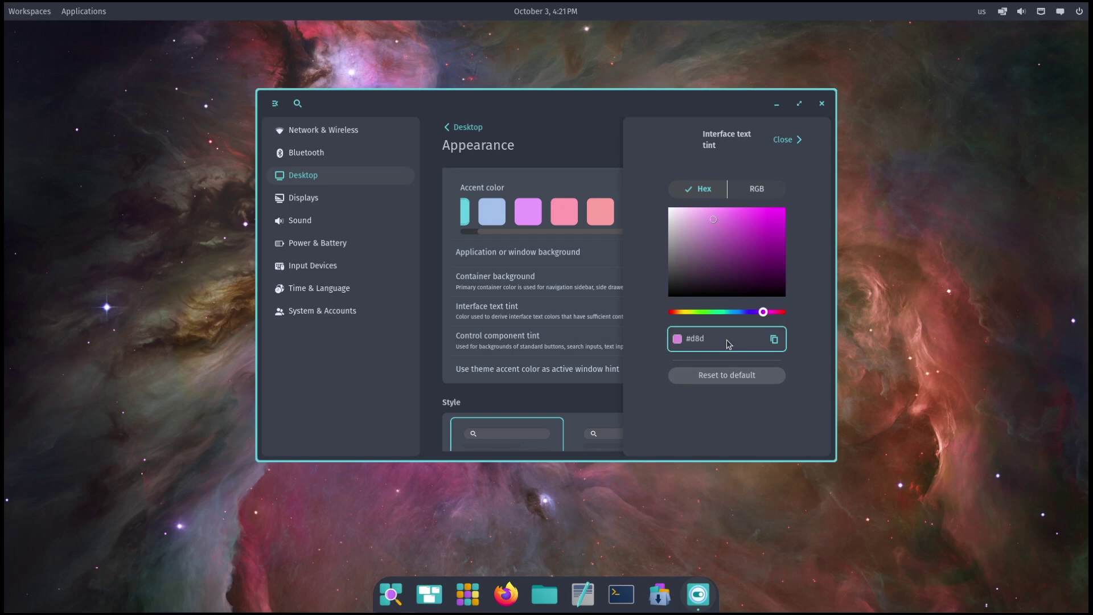
text(ee9)
key(Return)
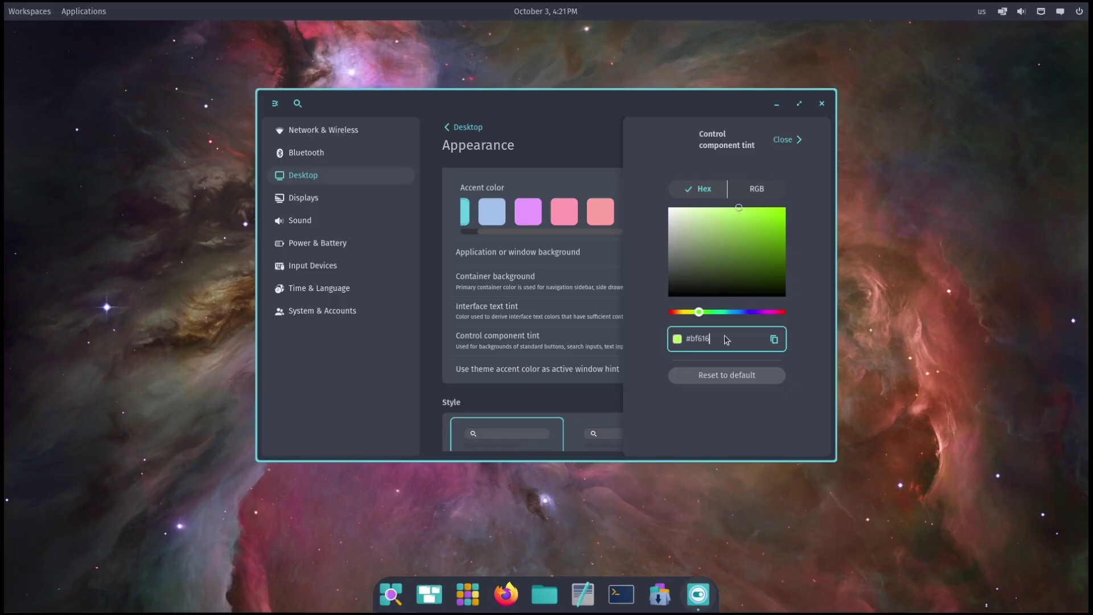
key(Return)
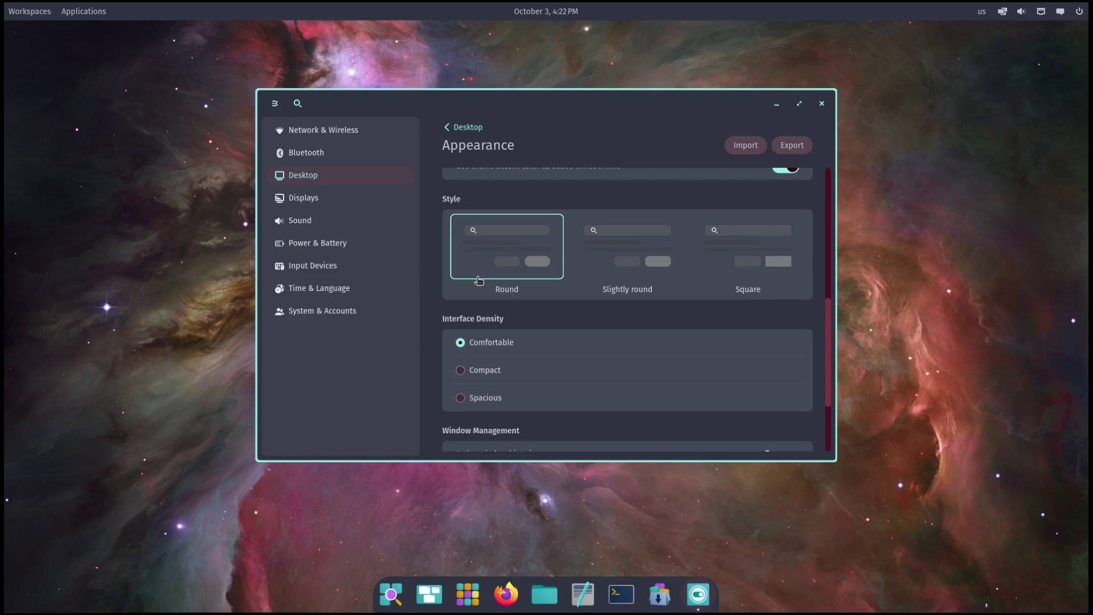
scroll(598, 325, down, 3)
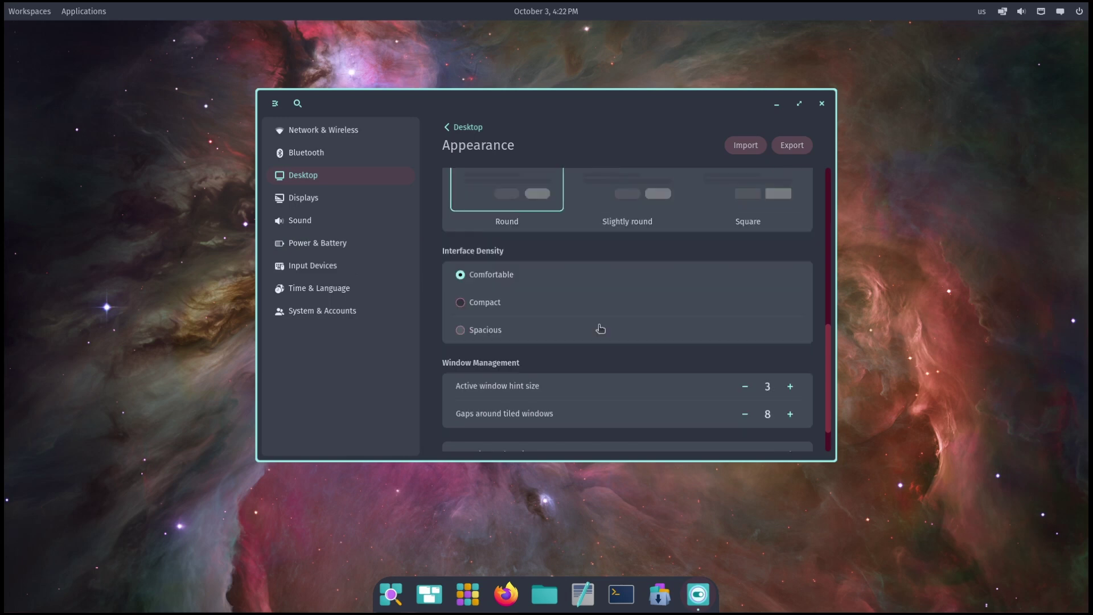
scroll(600, 329, up, 2)
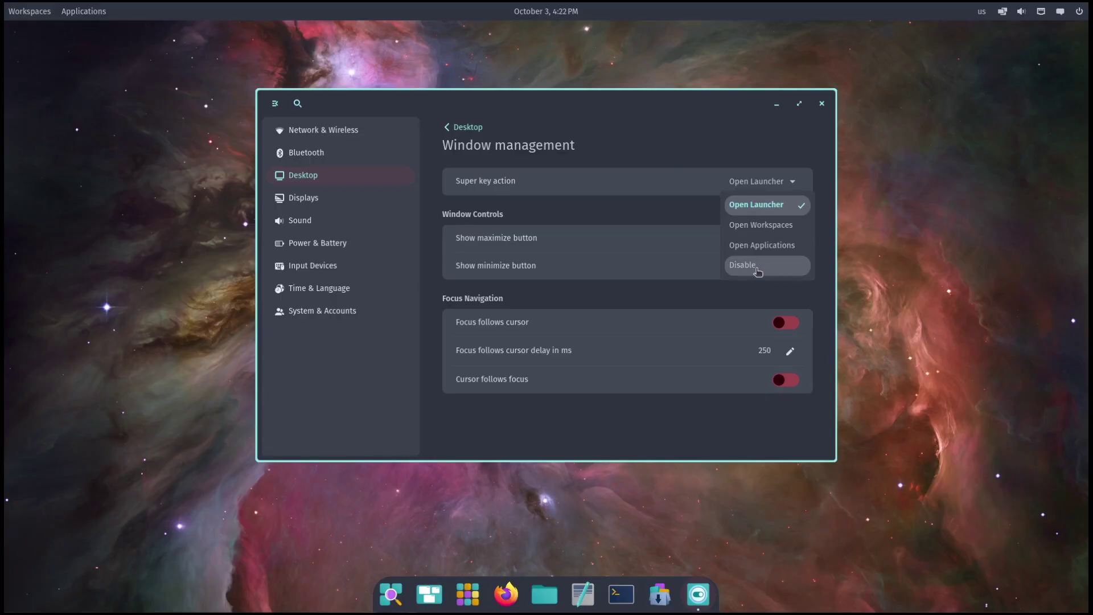
In Window management, set Super key action to Disable, hide maximize and minimize buttons, enable focus follows cursor
click(757, 270)
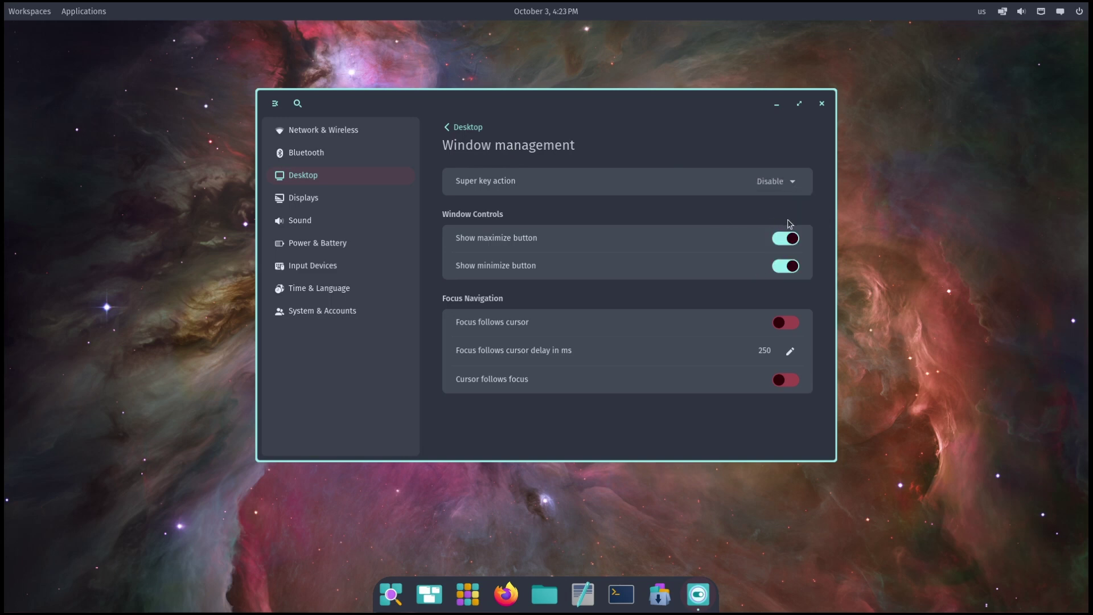
click(792, 237)
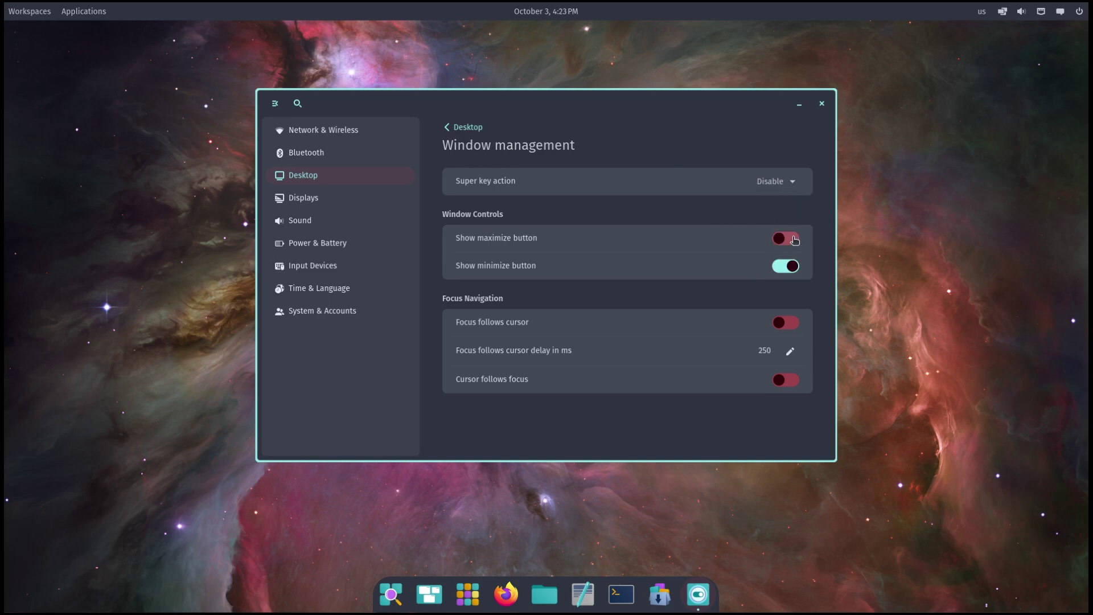
click(789, 272)
click(783, 323)
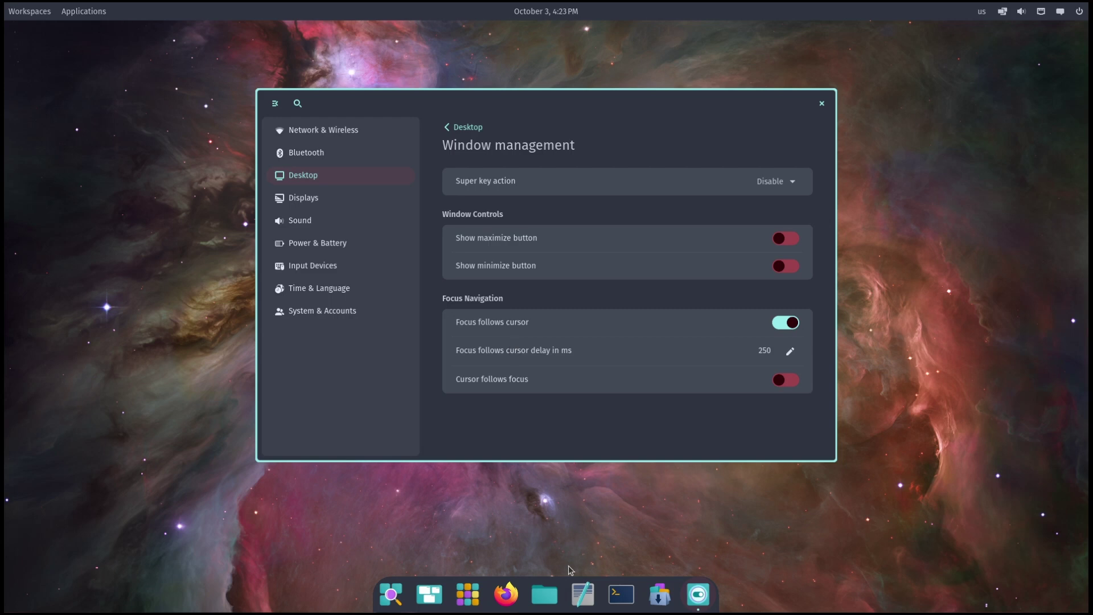
Launch Firefox and a terminal from the dock, then bring the settings window forward
click(516, 600)
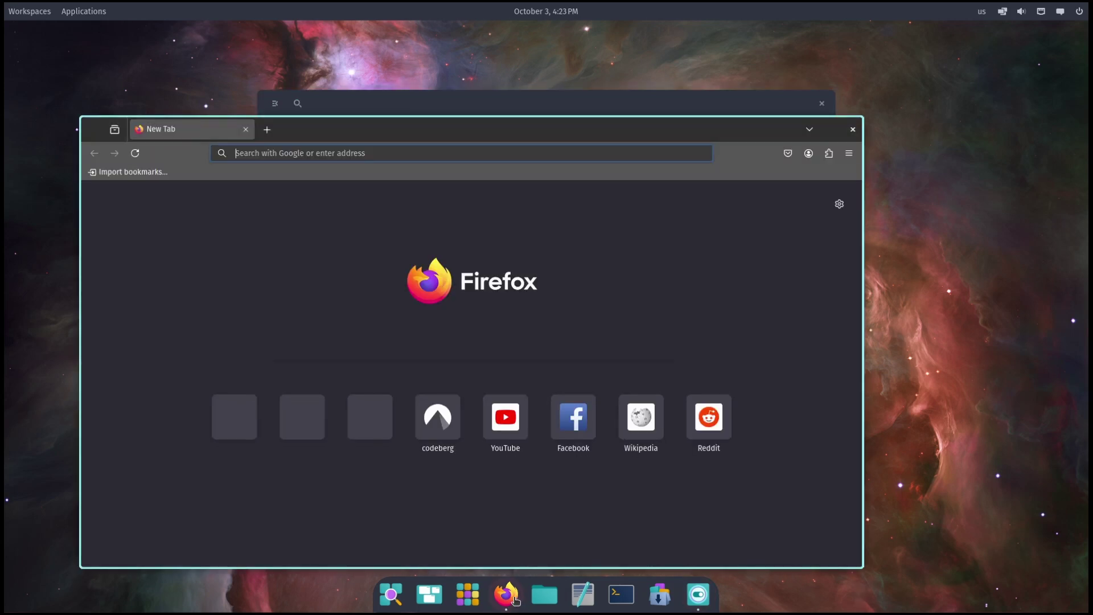
click(620, 596)
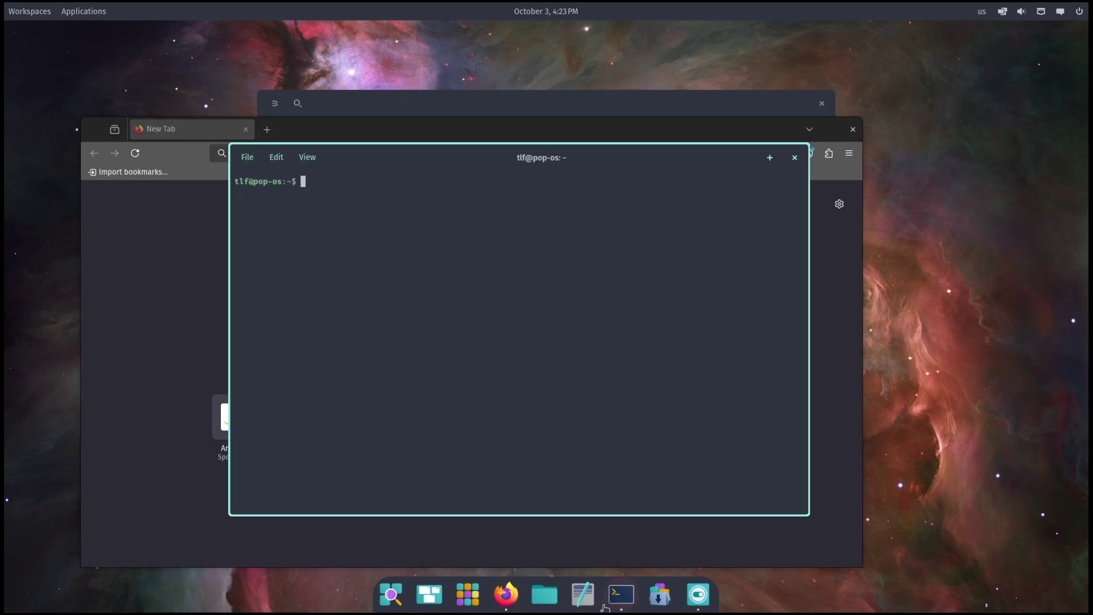
click(729, 541)
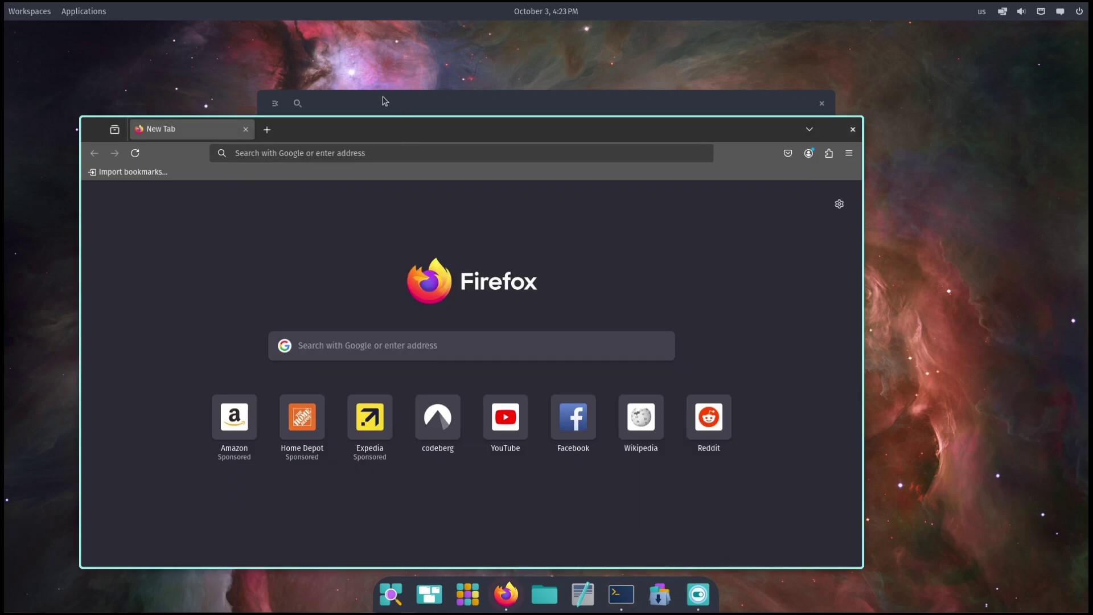
drag(380, 102, 379, 67)
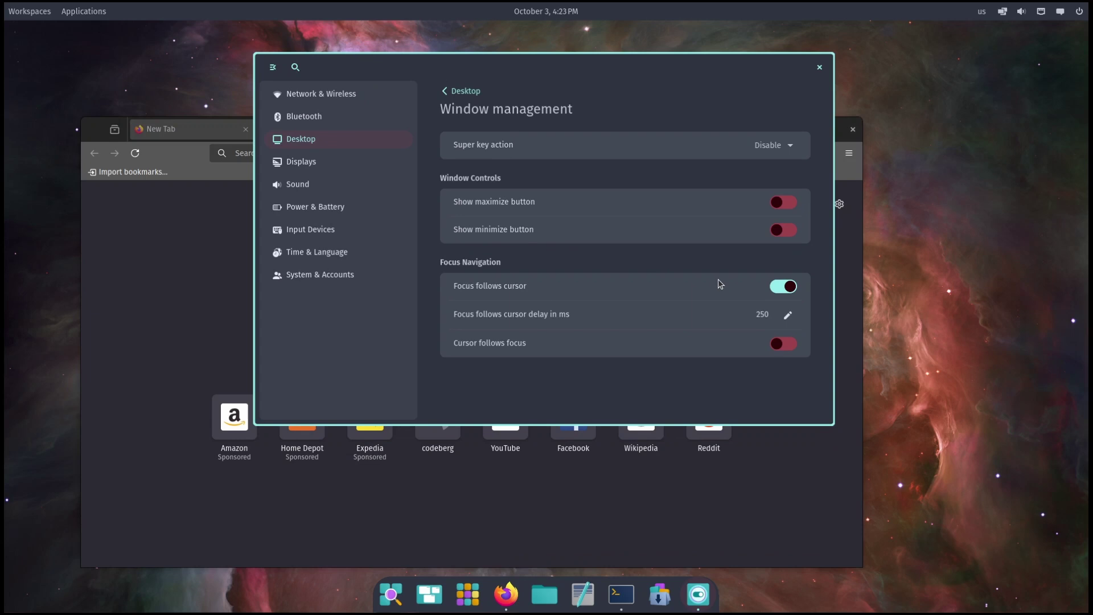
Compare the two focus options, leaving focus follows cursor on and cursor follows focus off
click(783, 286)
click(781, 345)
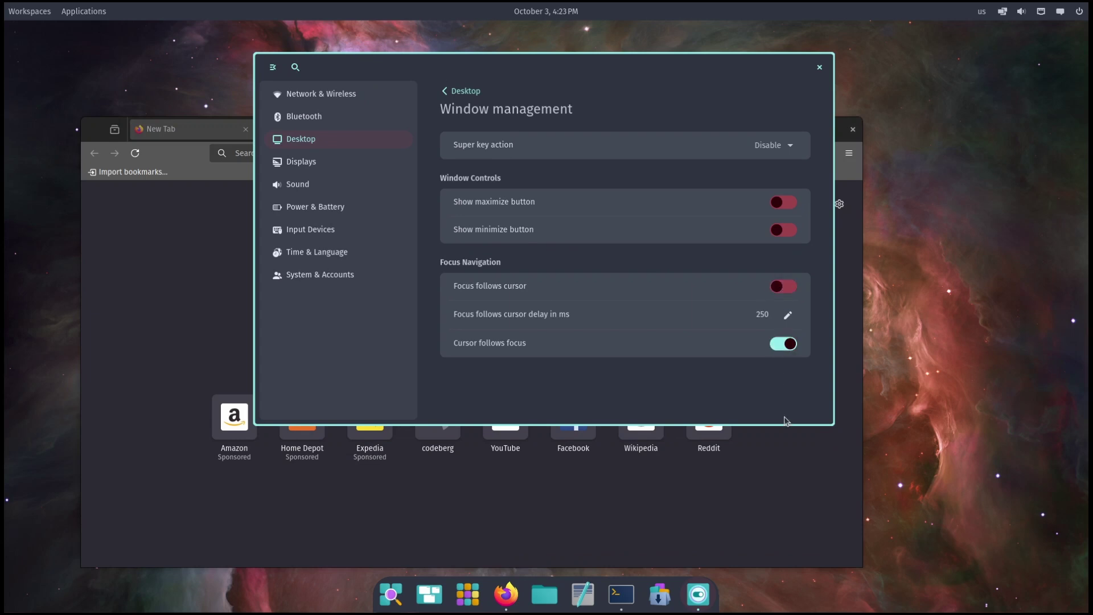
click(520, 478)
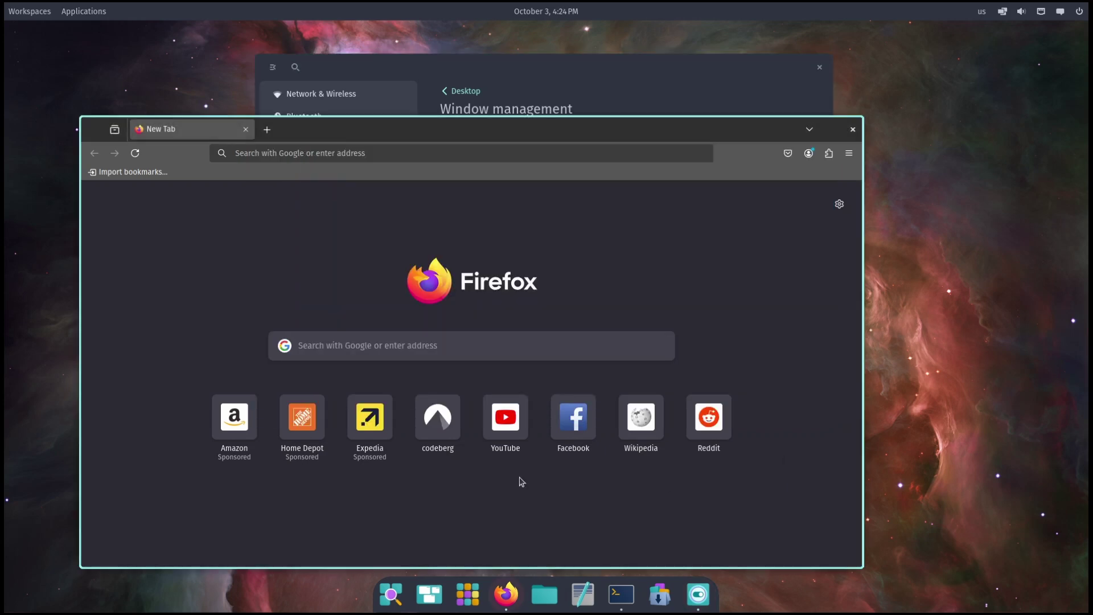
click(625, 108)
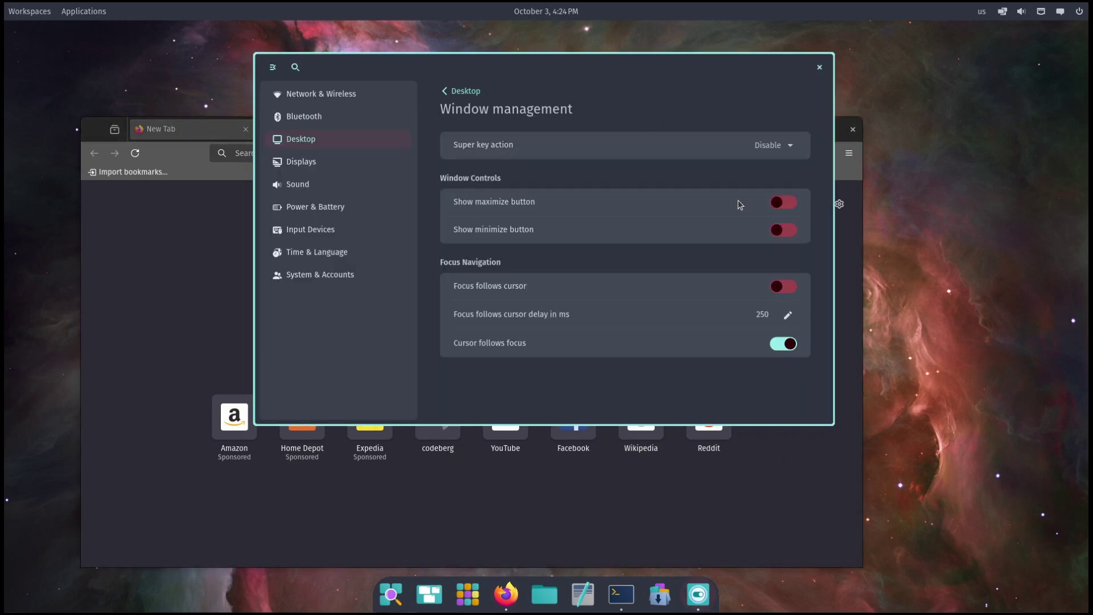
click(785, 286)
click(789, 347)
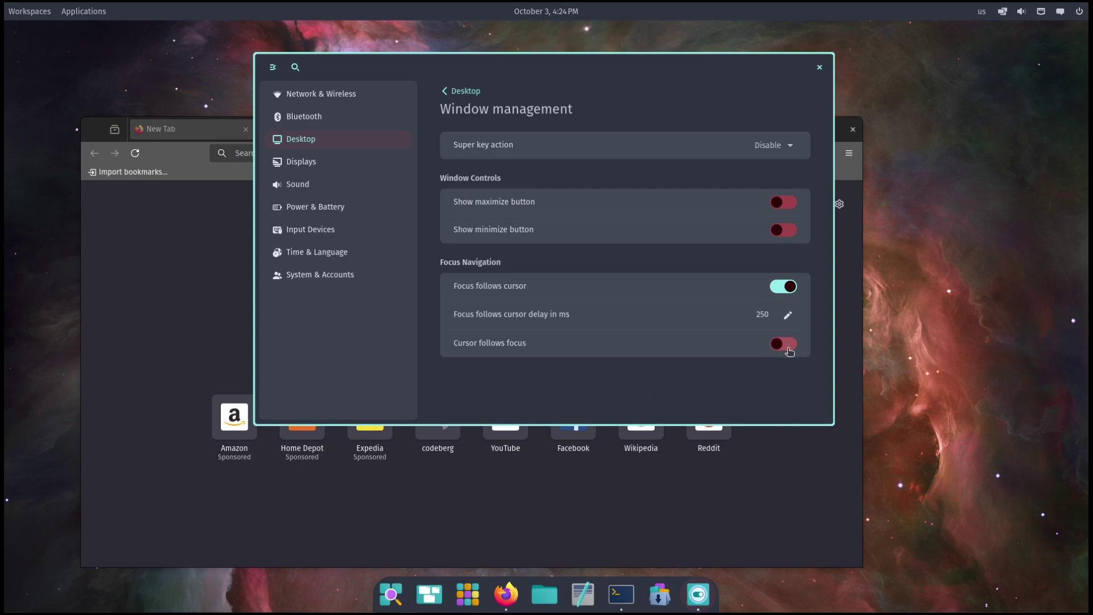
mouse_move(590, 547)
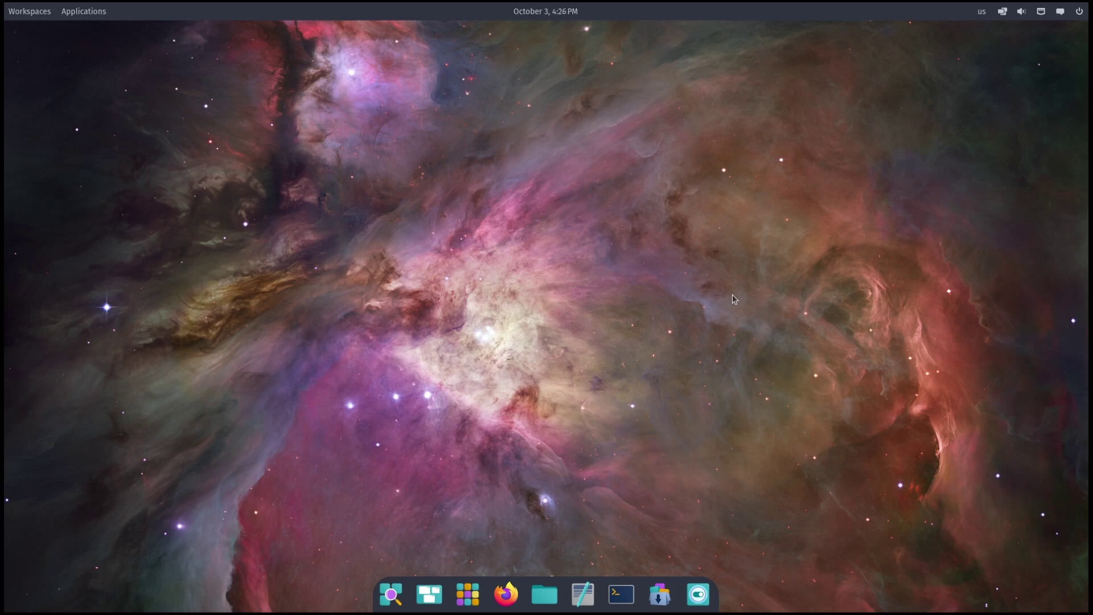
Open Firefox and a terminal from the dock, switch between them ending with Firefox in front, and toggle the launcher
click(500, 595)
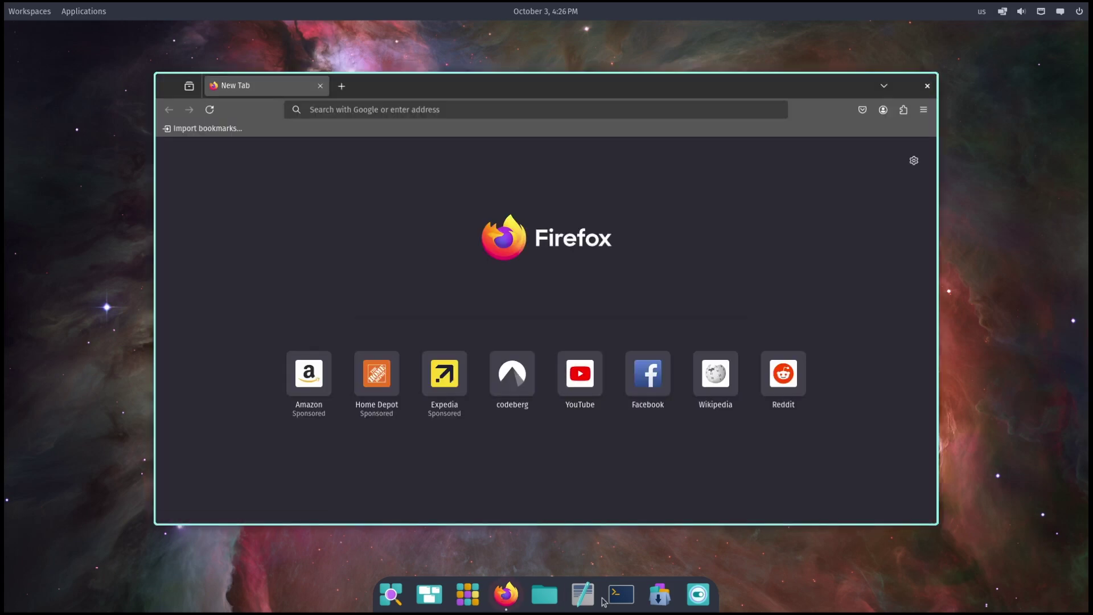
click(619, 597)
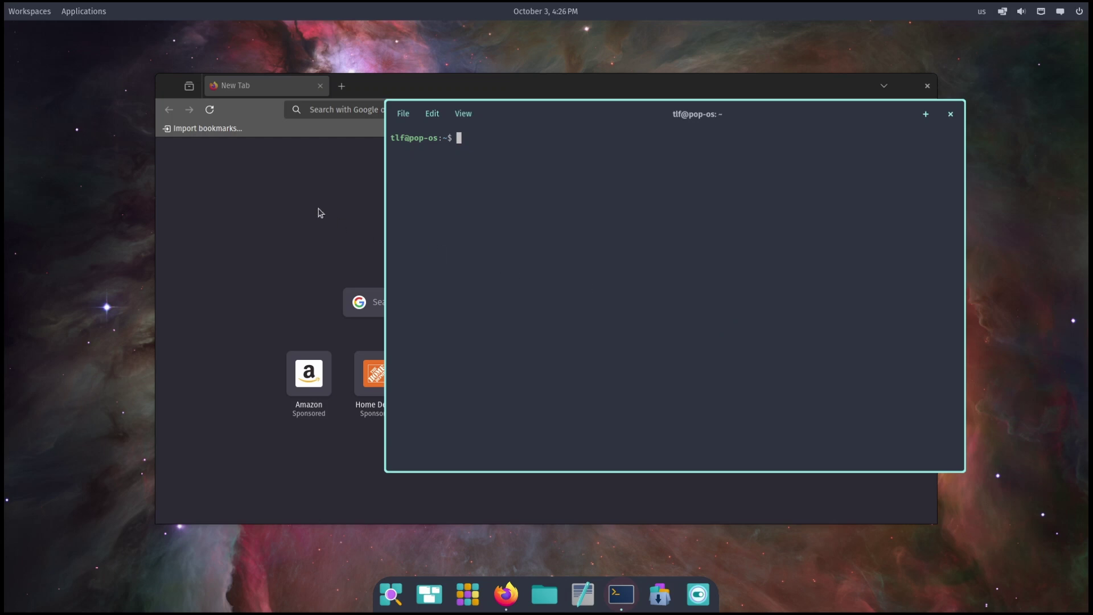
click(275, 187)
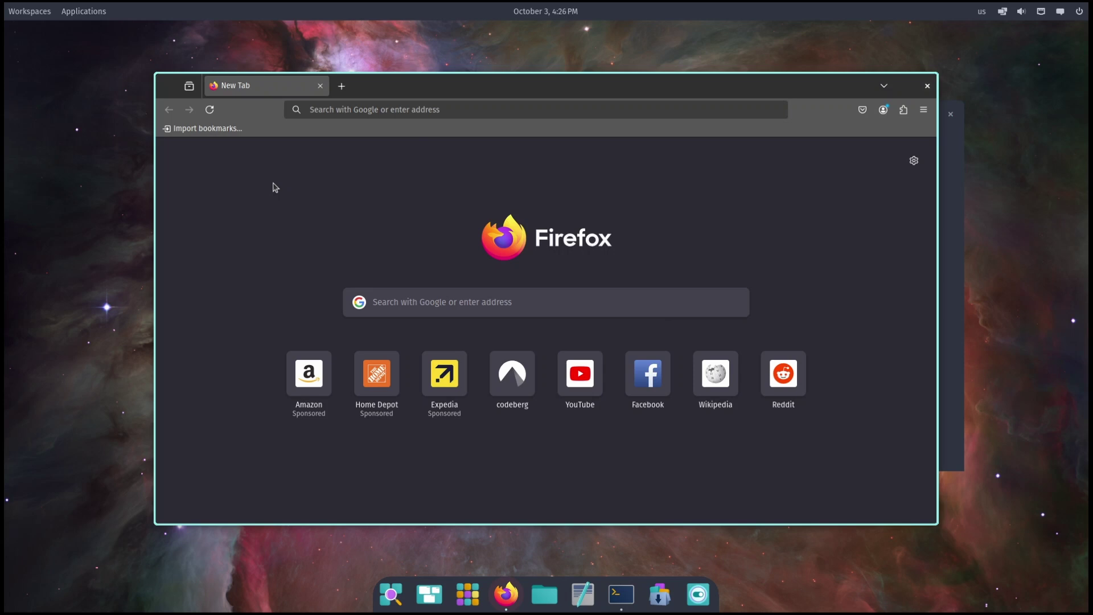
click(958, 199)
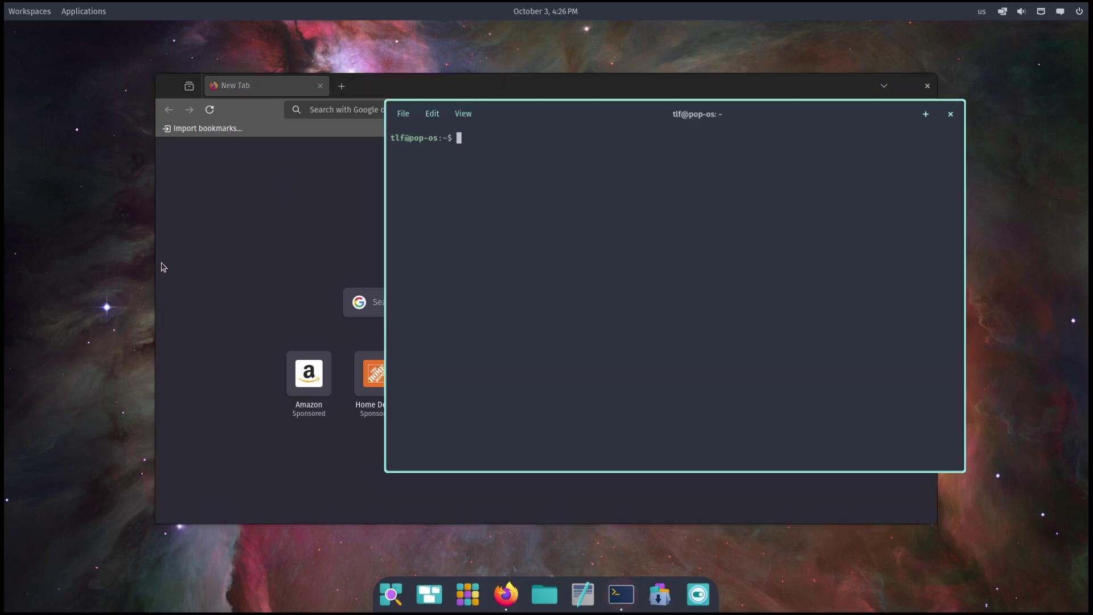
click(238, 235)
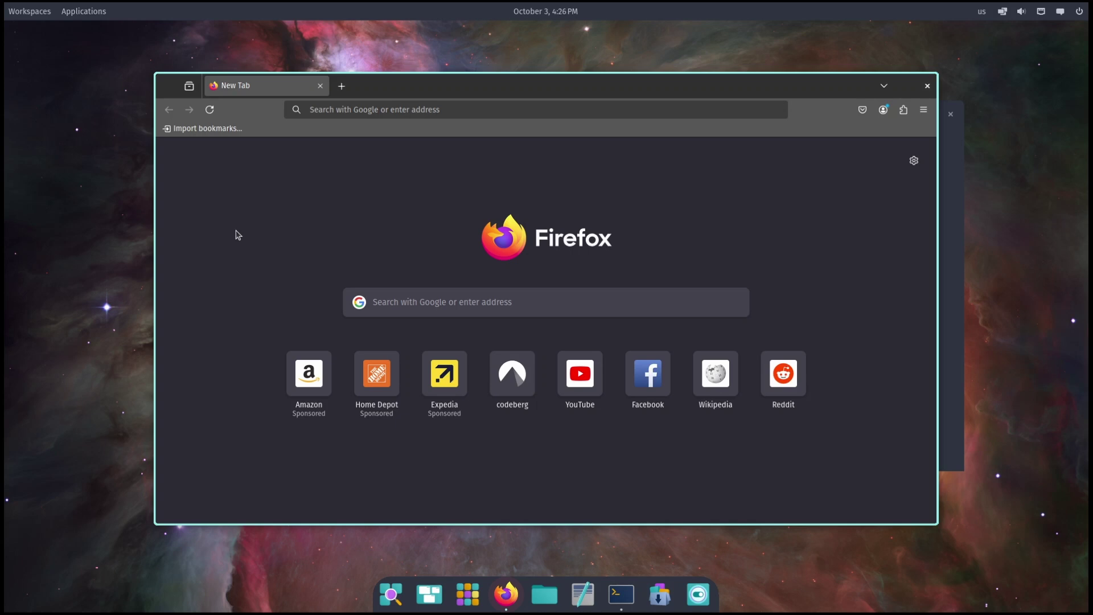
key(super)
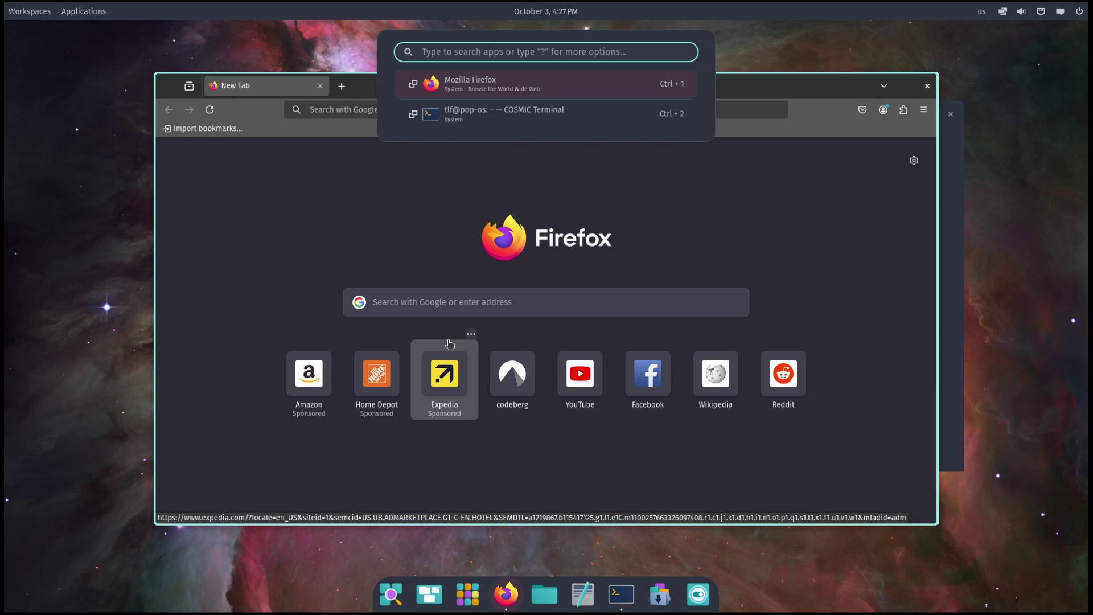
key(Escape)
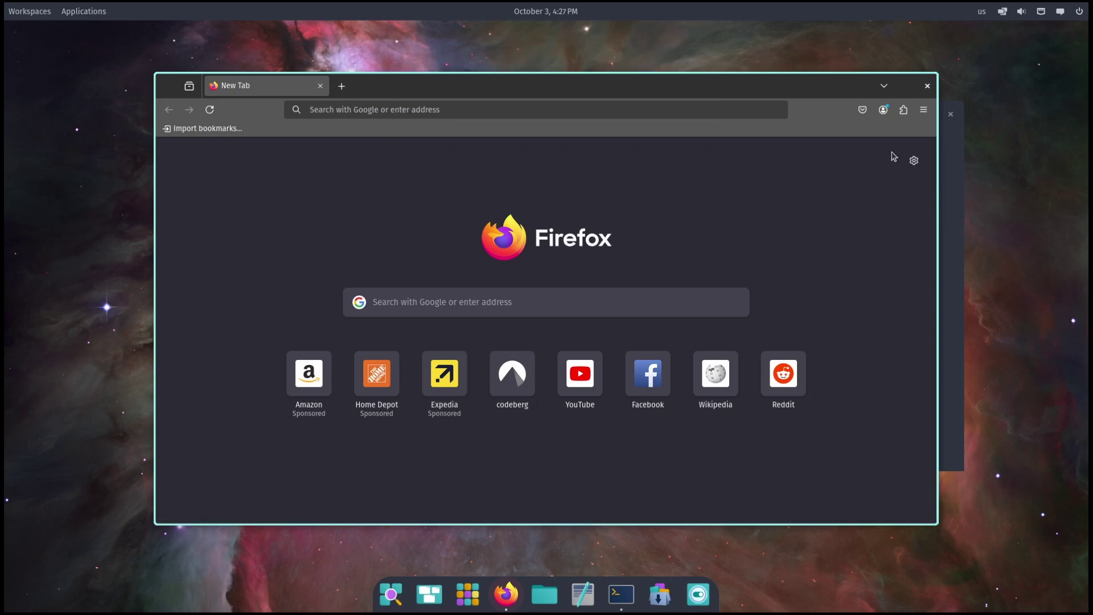
Run 'sudo apt-get update' from the launcher, enter the sudo password, then close the finished terminal
click(391, 603)
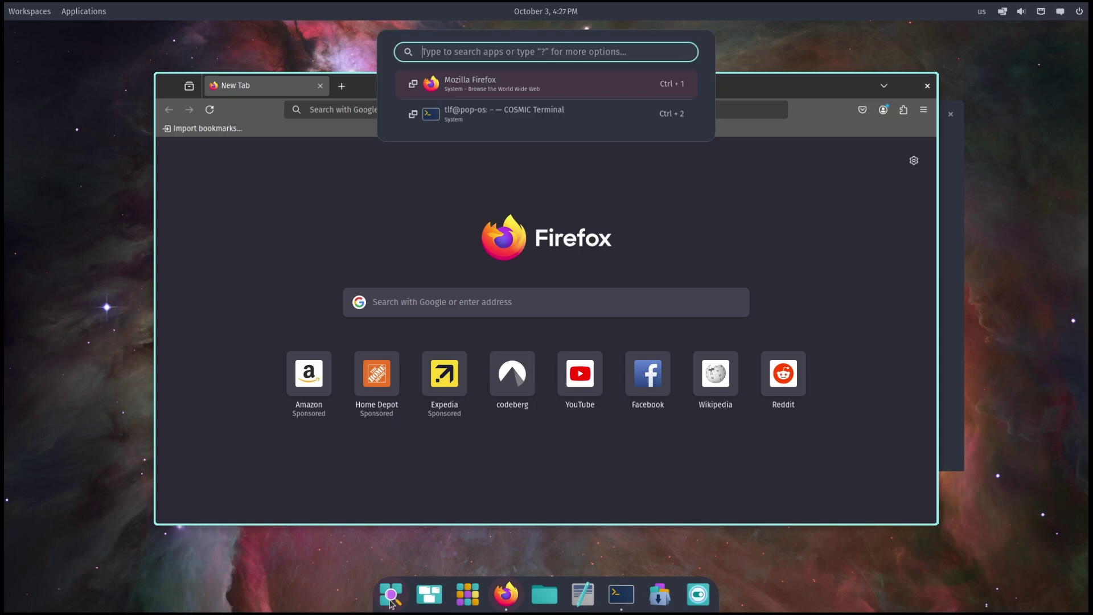
text(run )
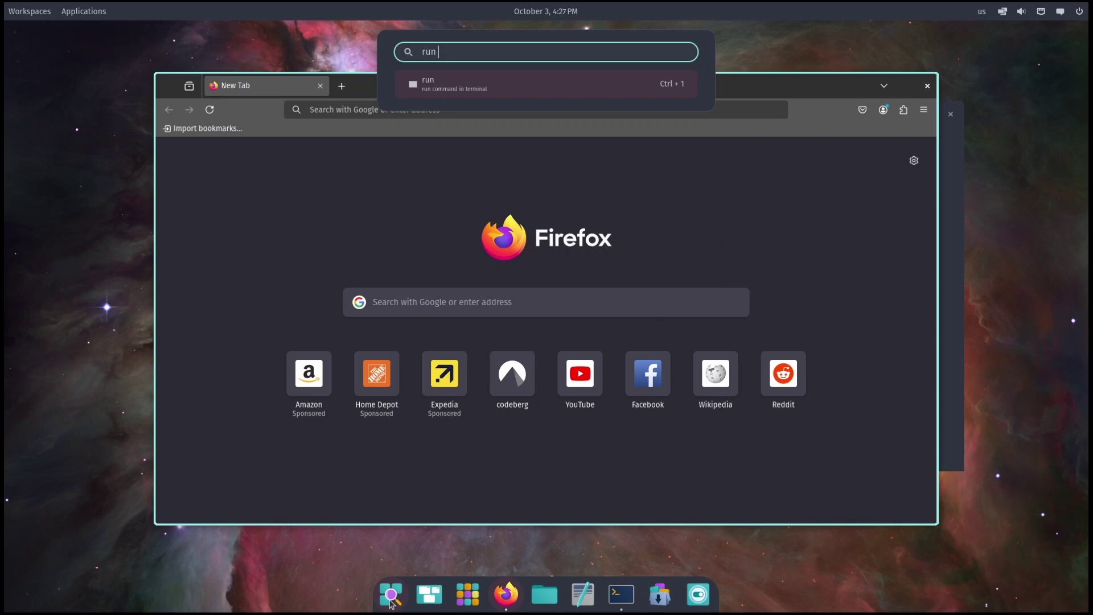
text(sudo apt-get u)
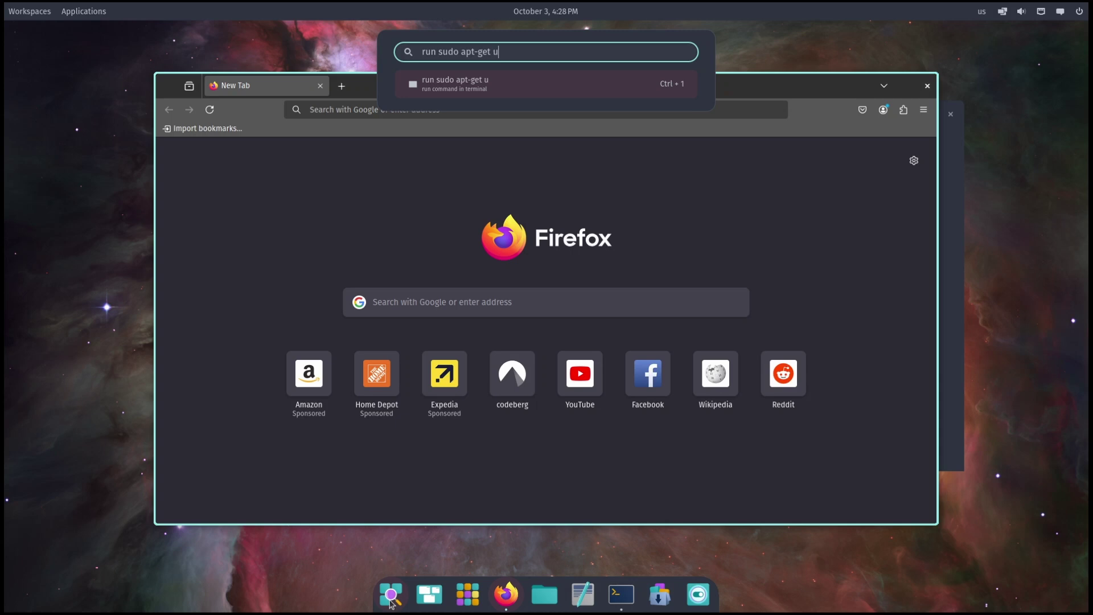
text(pdate)
key(Return)
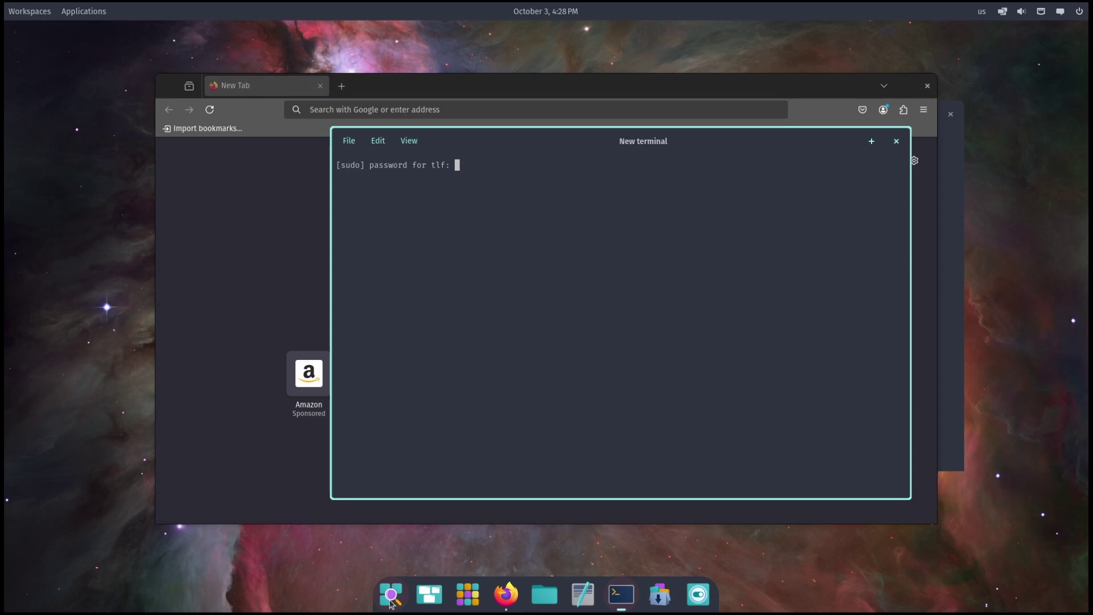
key(Return)
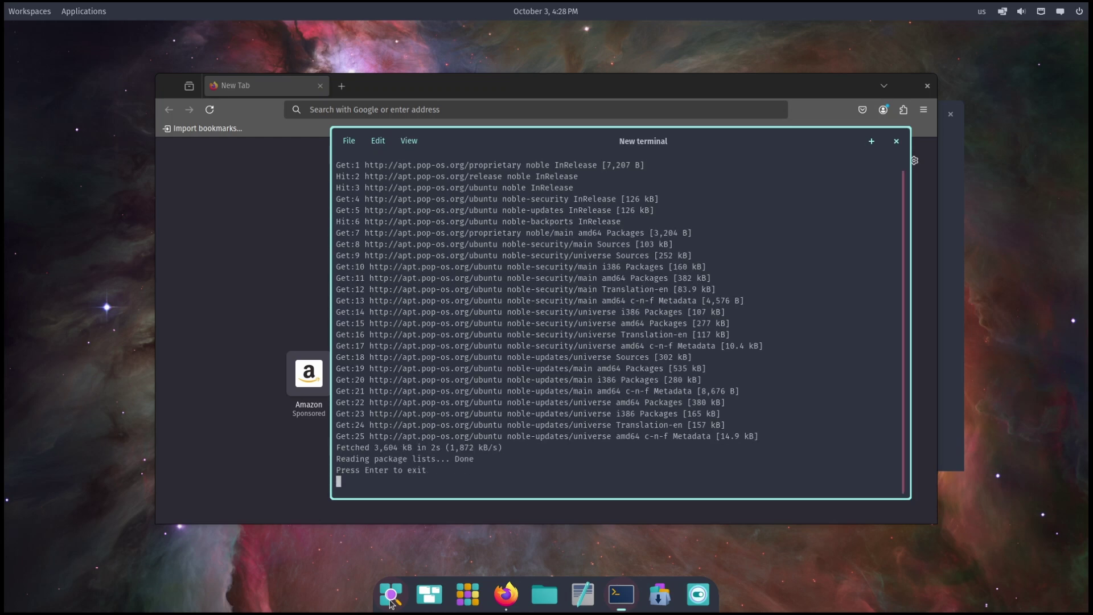
key(Return)
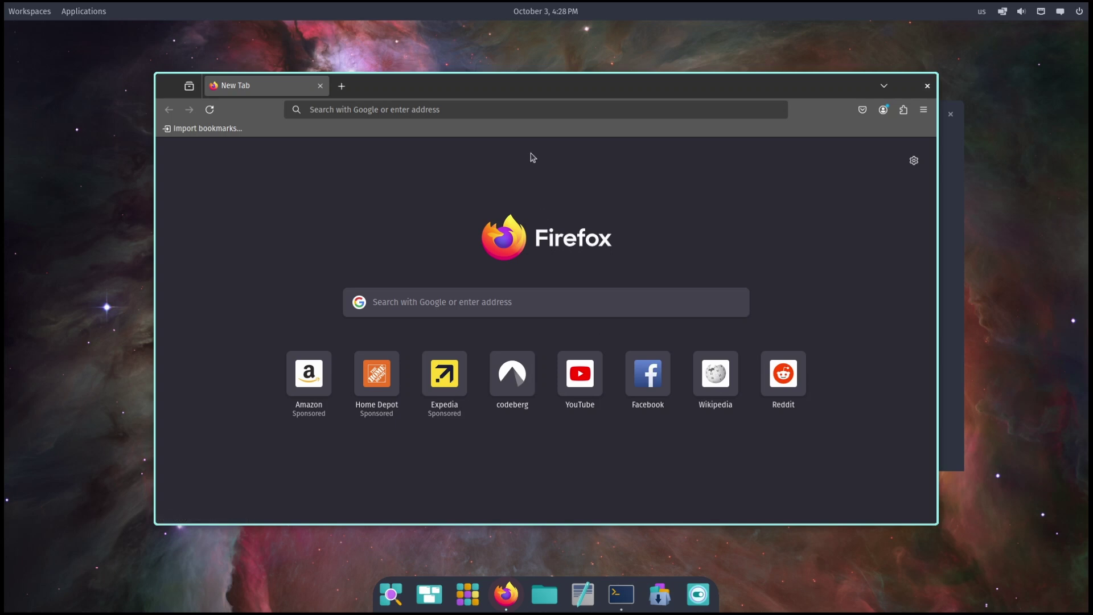
click(530, 104)
Go to the Codeberg profile, open the wallpapers repository's rdr folder, and download rdr2-nord.png
text(codeberg.org/th)
key(Return)
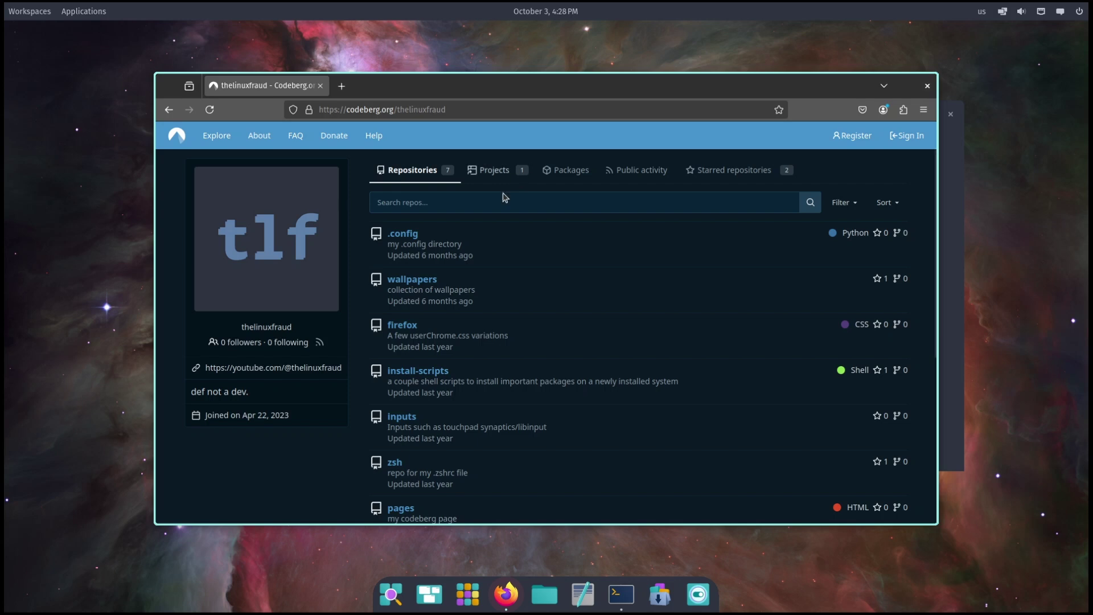
click(420, 278)
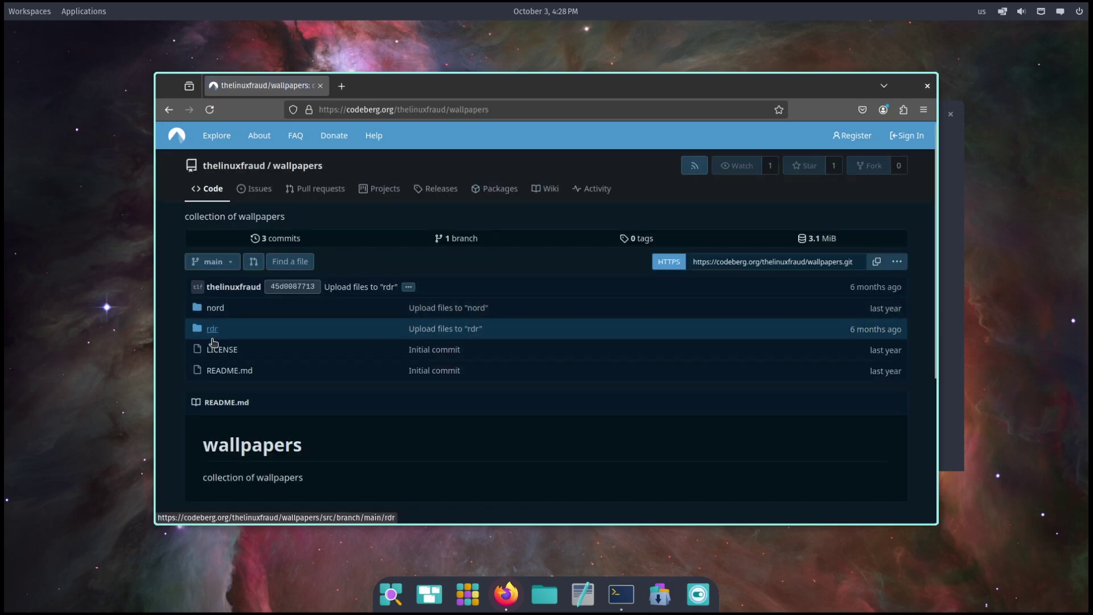
click(212, 328)
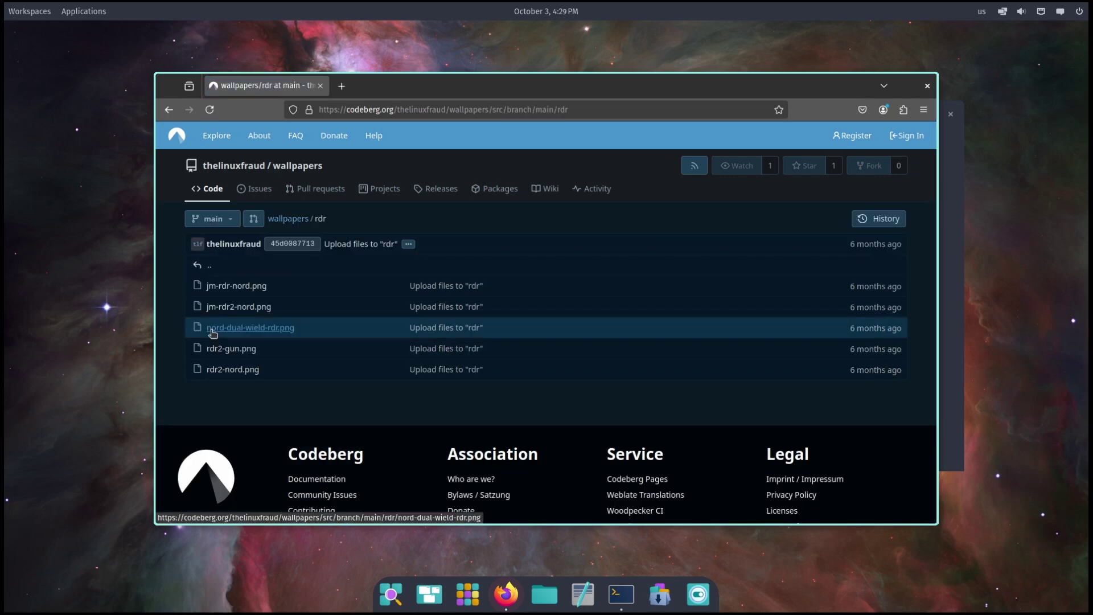
click(233, 369)
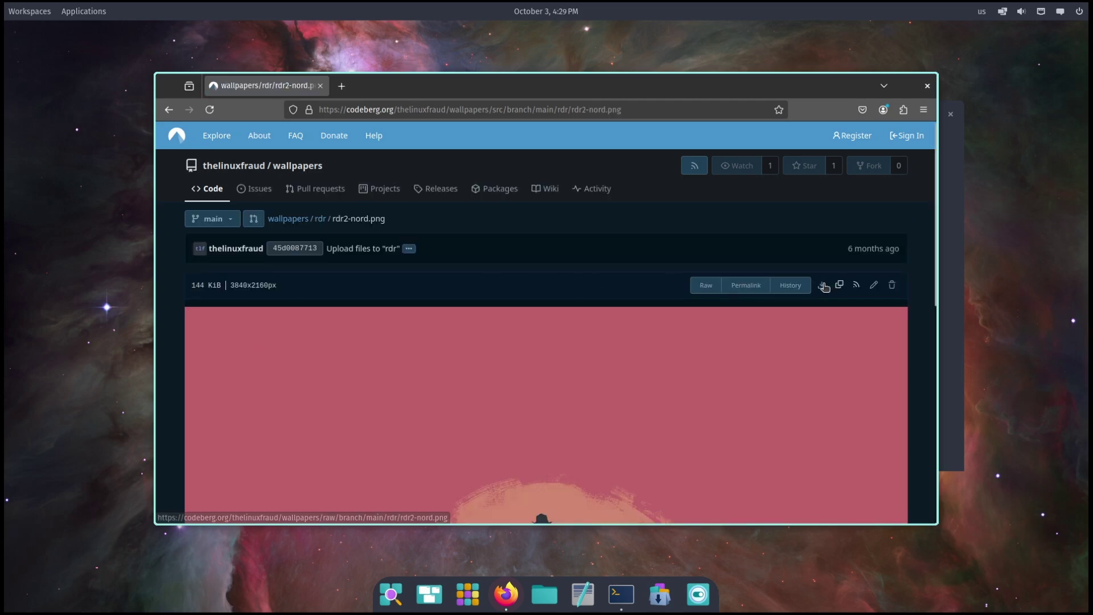
click(822, 285)
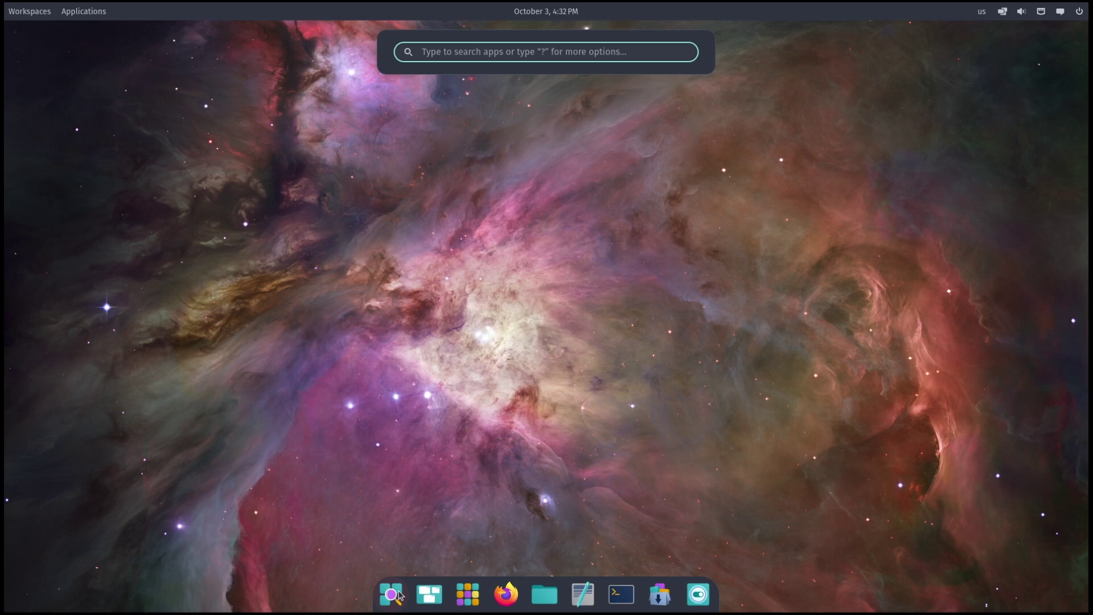
Search 'recent' in the launcher, then '?' for the search-mode list, and dismiss it
text(recent)
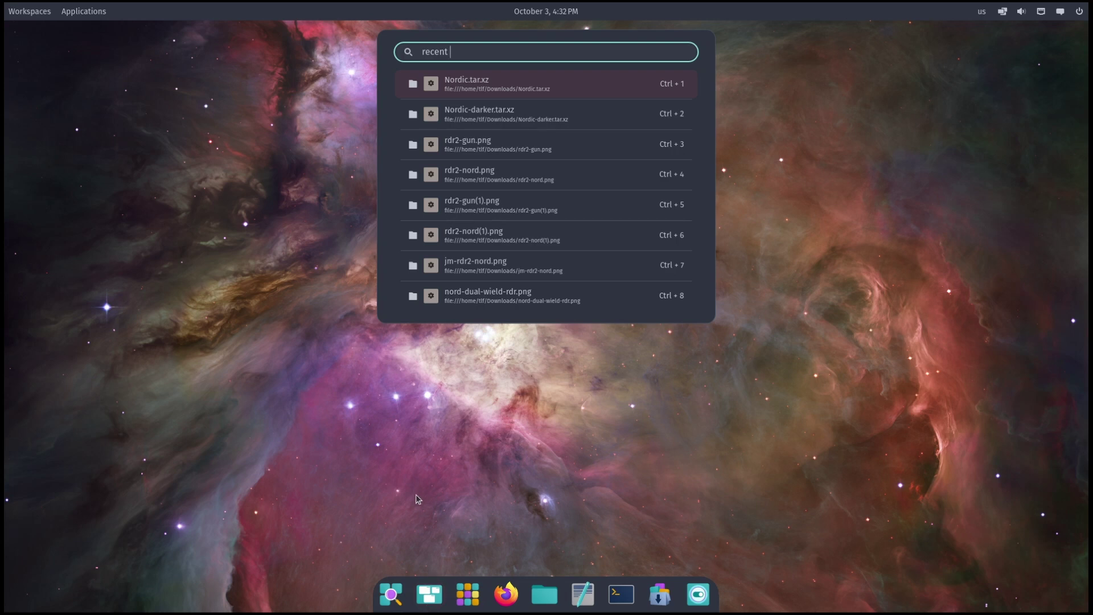
key(BackSpace)
key(BackSpace)
key(BackSpace)
key(BackSpace)
key(BackSpace)
key(BackSpace)
key(BackSpace)
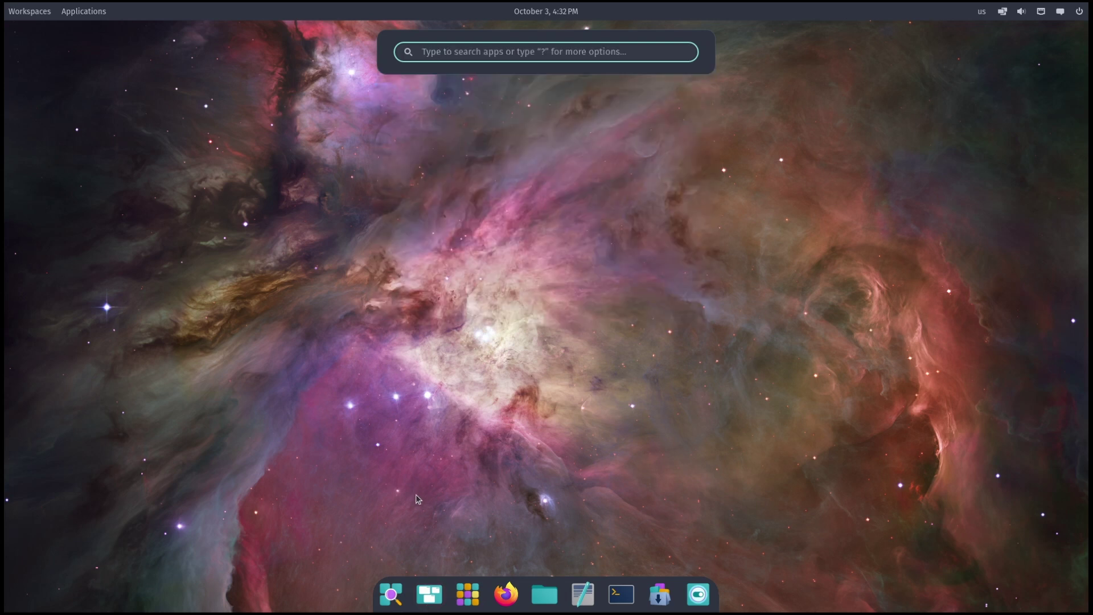
text(?)
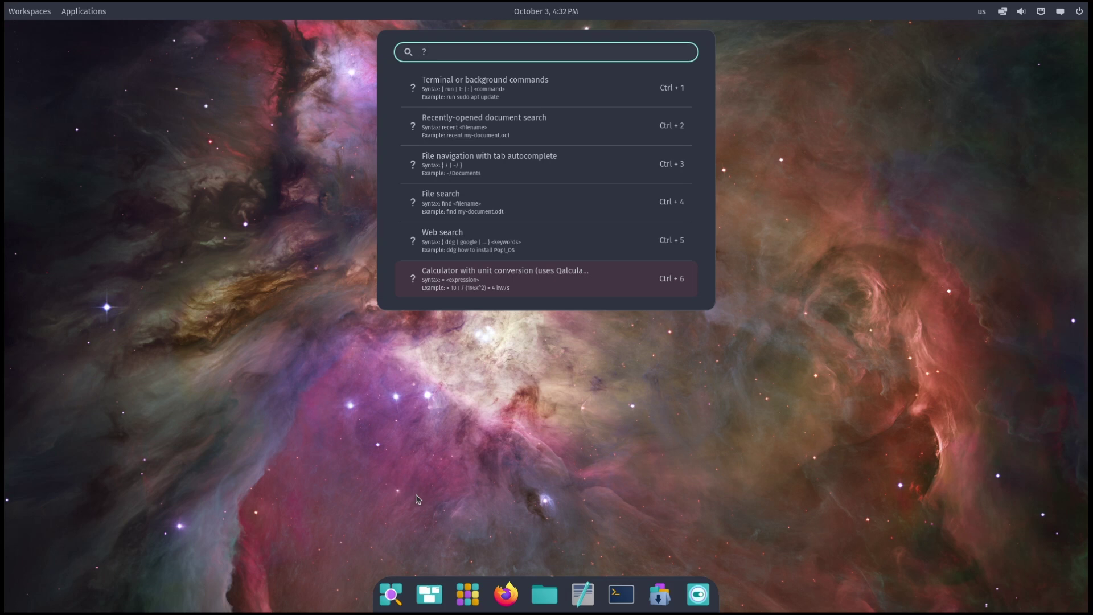
key(Escape)
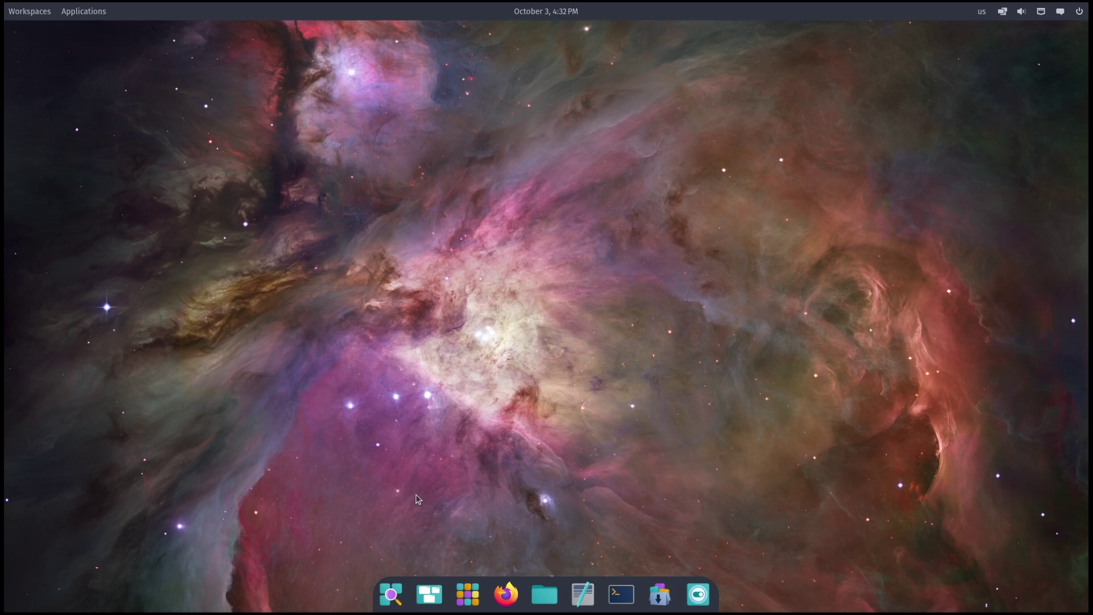
click(545, 594)
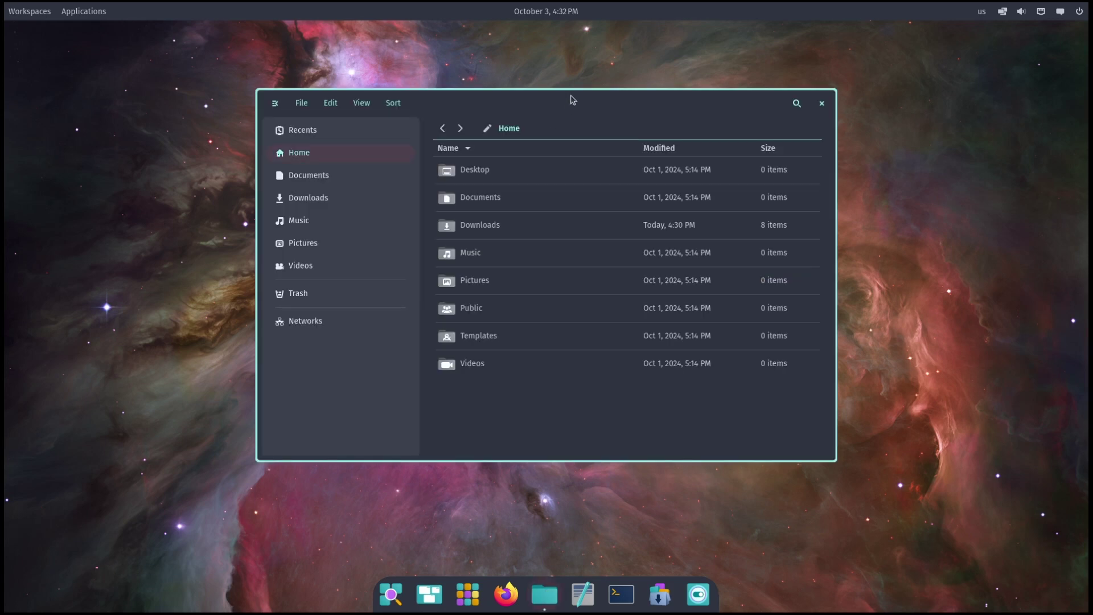
Move the Files window up and left, and switch Home to grid view, then back to list view
drag(573, 100, 541, 85)
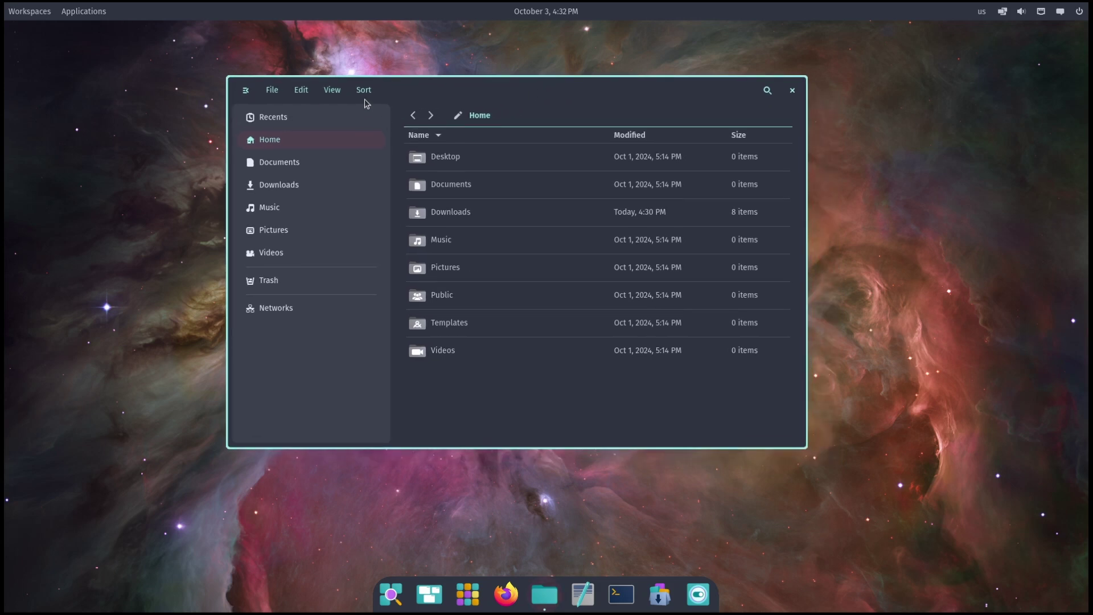
click(332, 91)
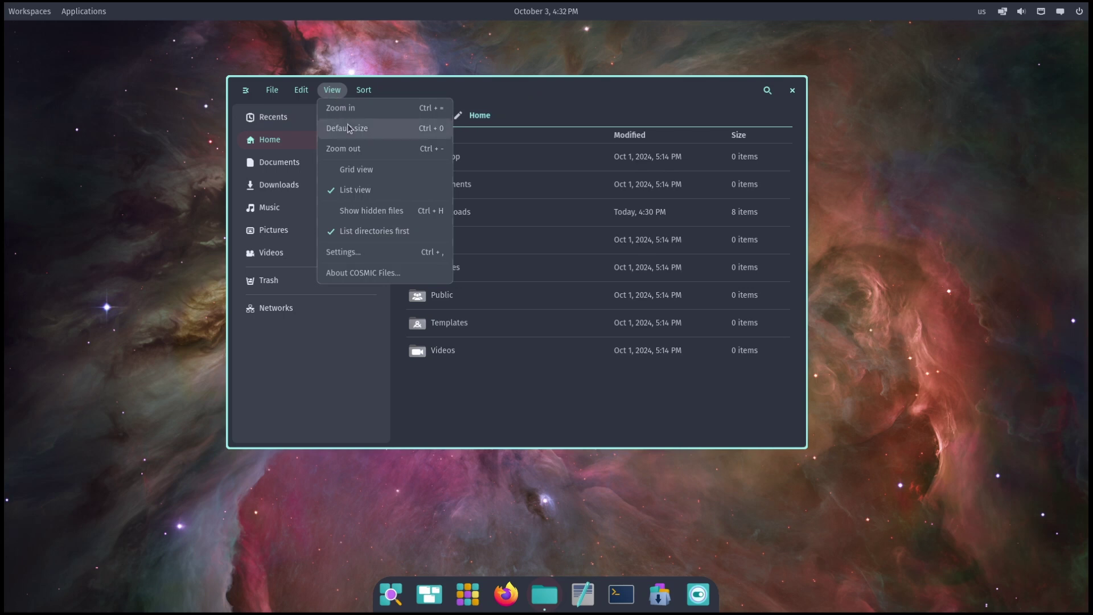
click(367, 172)
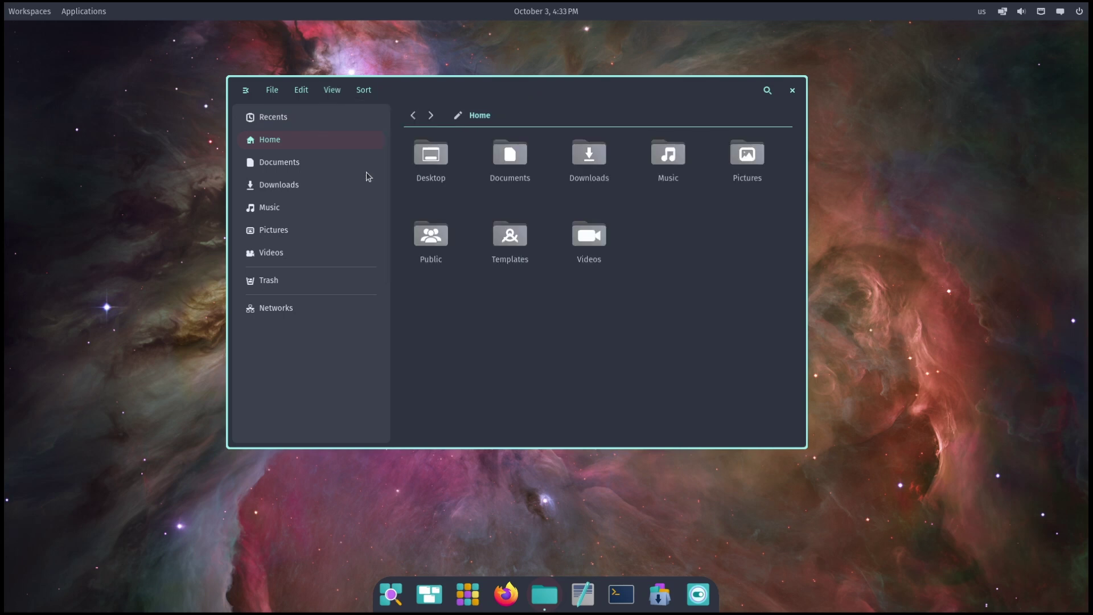
click(336, 97)
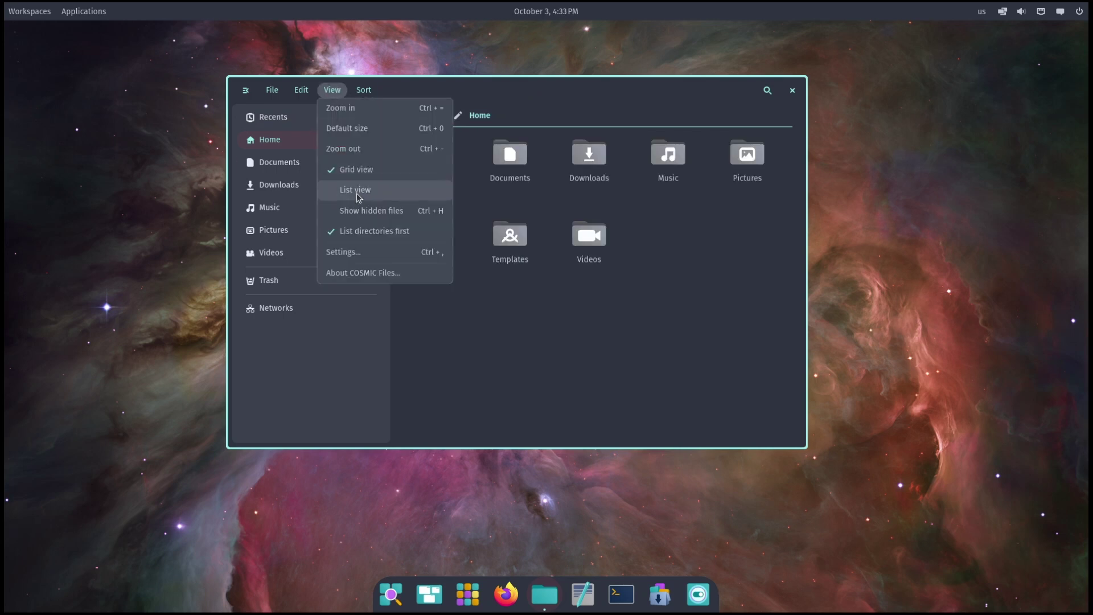
click(359, 194)
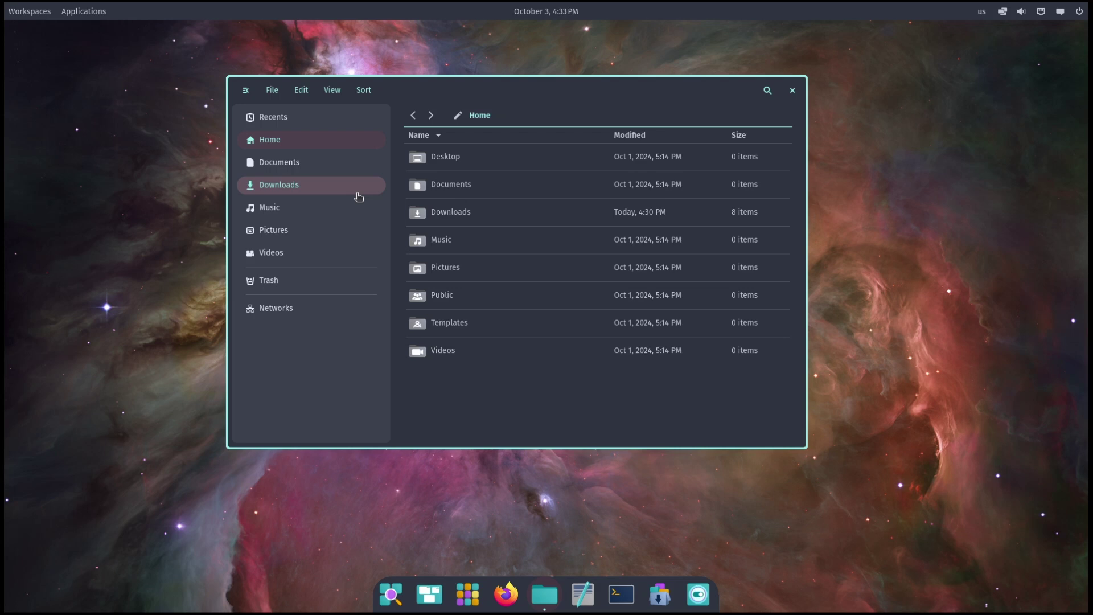
Show hidden folders with Ctrl+H and open the Downloads folder
key(ctrl+h)
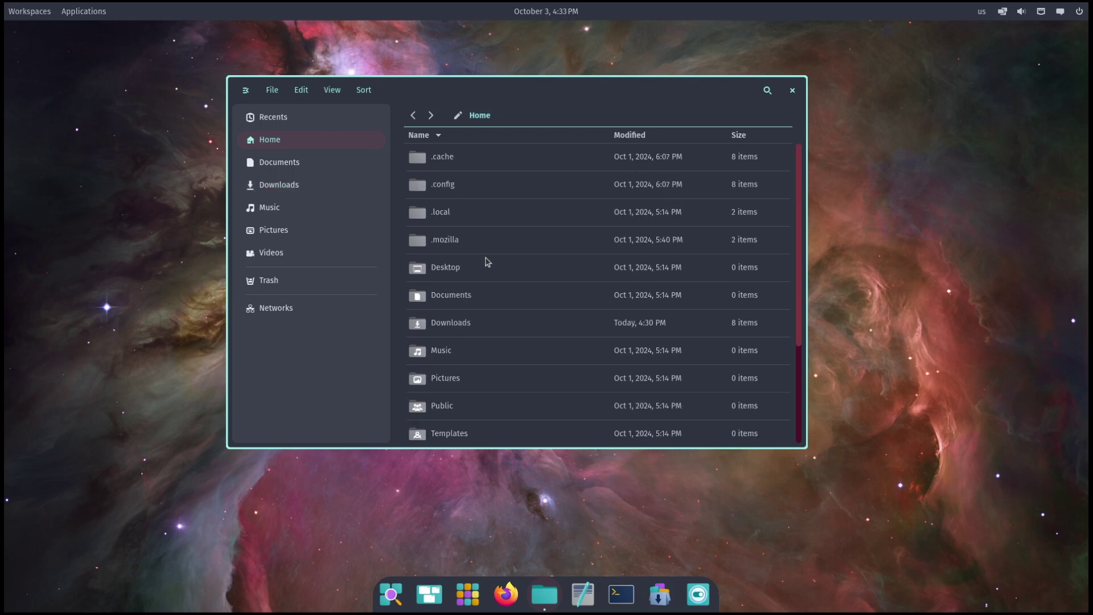
scroll(487, 262, down, 1)
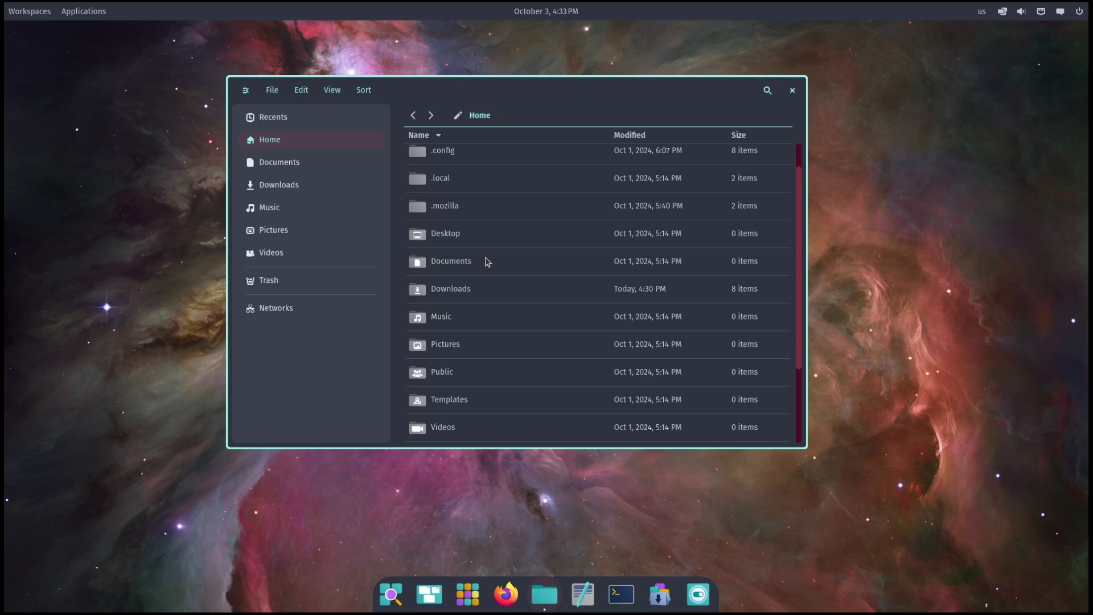
double_click(470, 297)
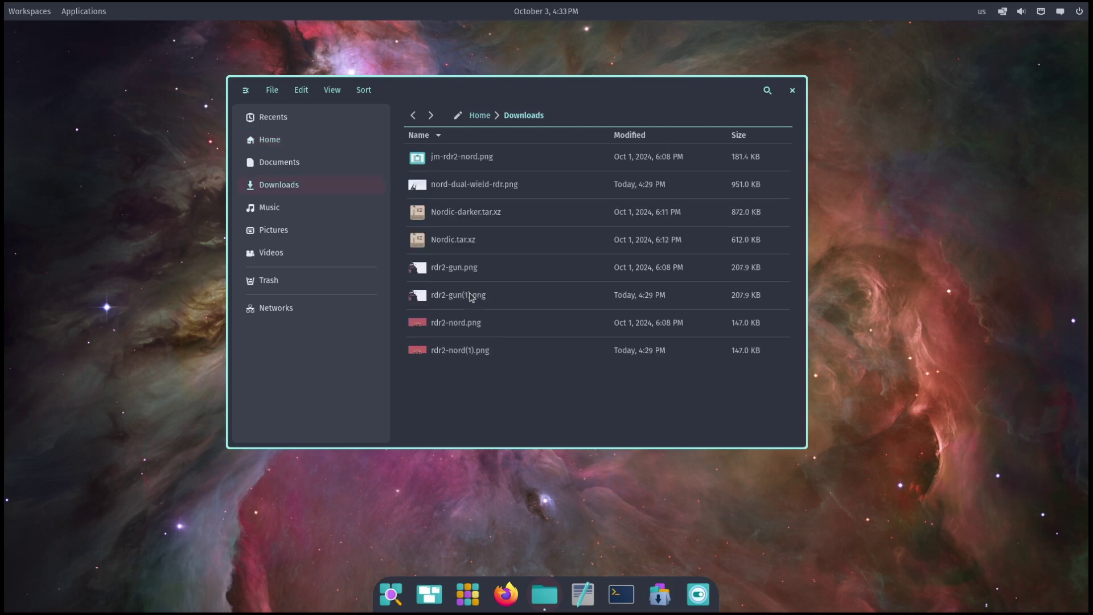
Show nord-dual-wield-rdr.png's details (951.0 KB, 3840x2160 PNG) beside the list in a maximized window
click(485, 186)
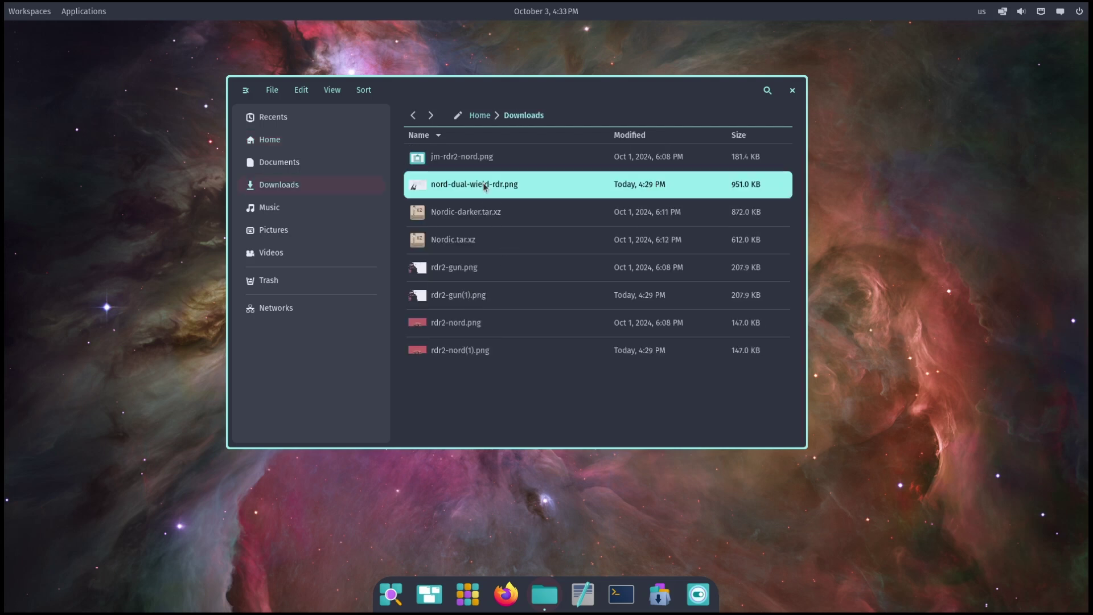
key(space)
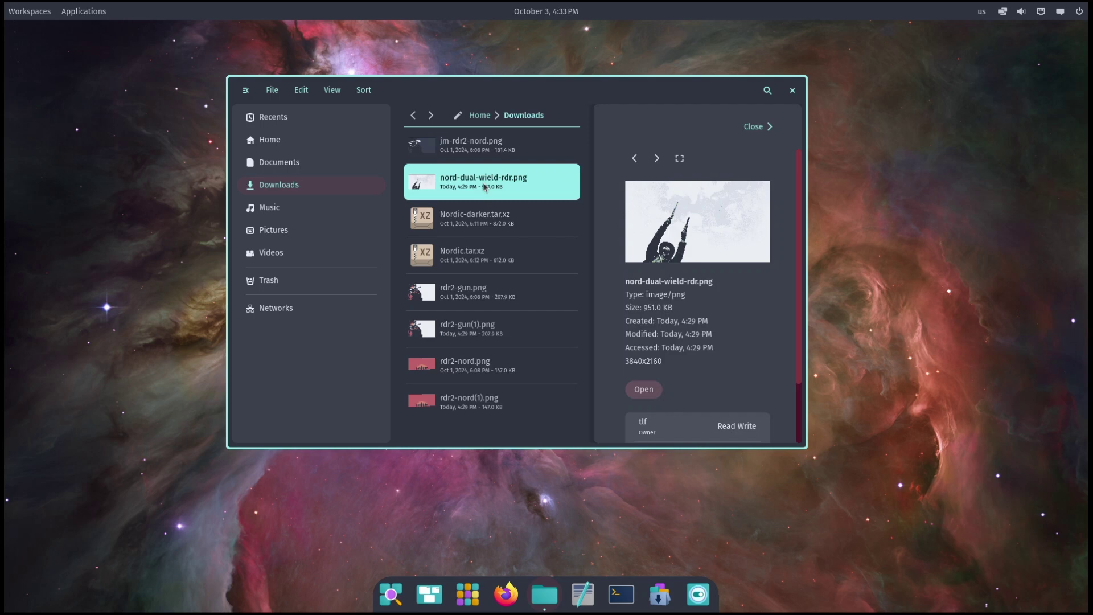
double_click(542, 94)
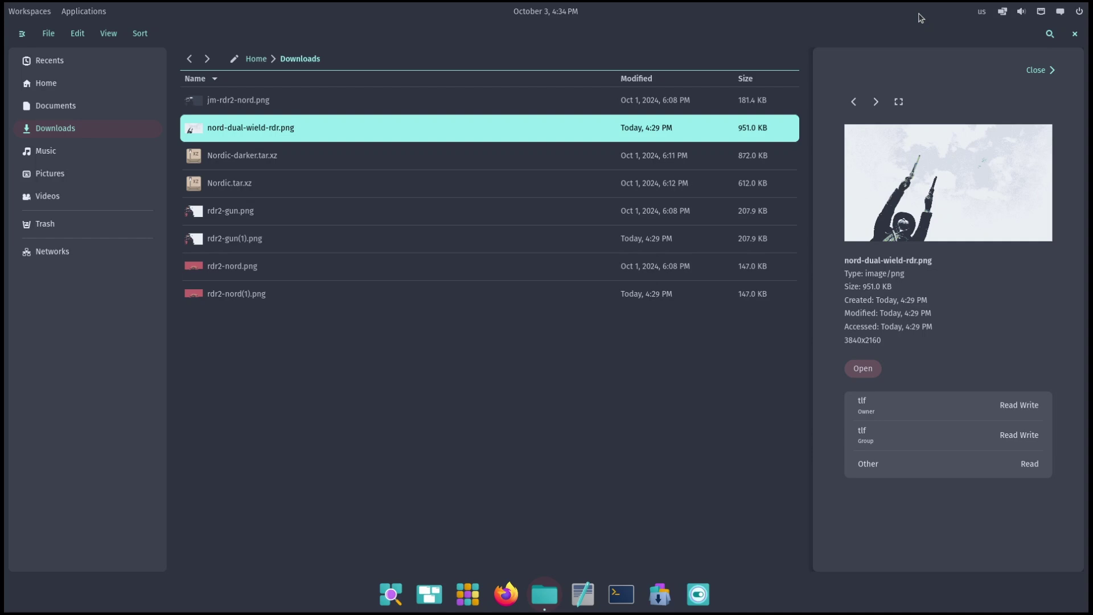
Extract Nordic-darker.tar.xz into its own folder and show the new Nordic-darker folder's details
key(Down)
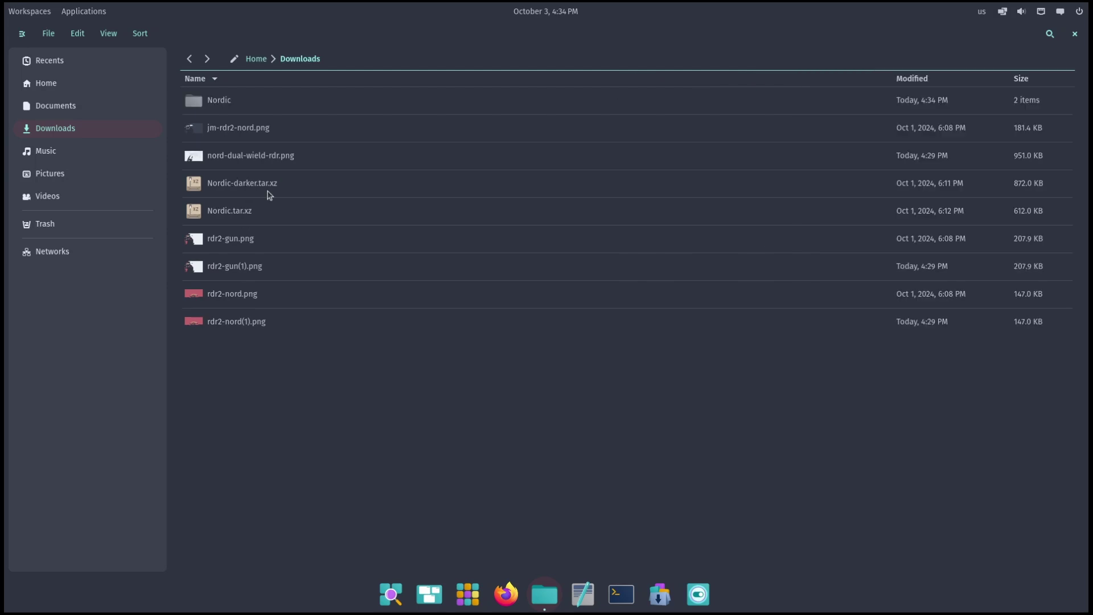
right_click(268, 192)
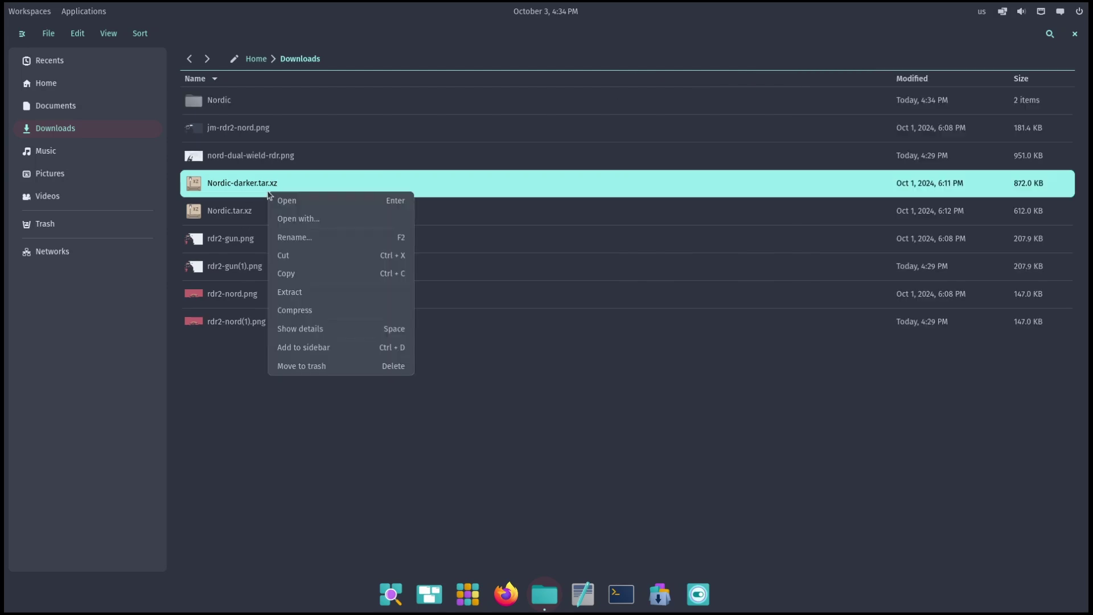
click(305, 293)
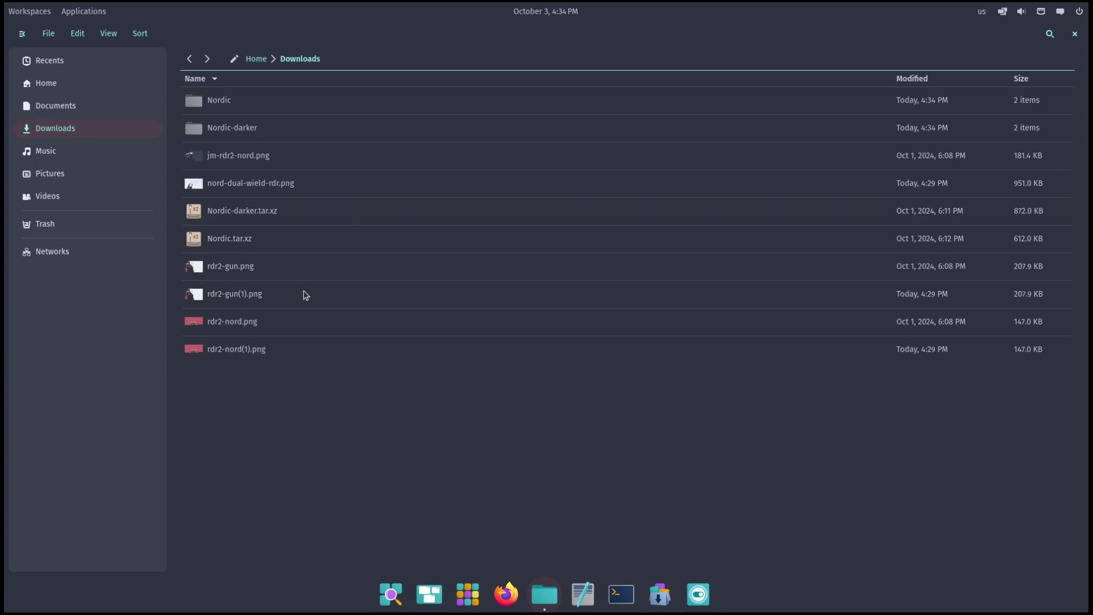
click(247, 130)
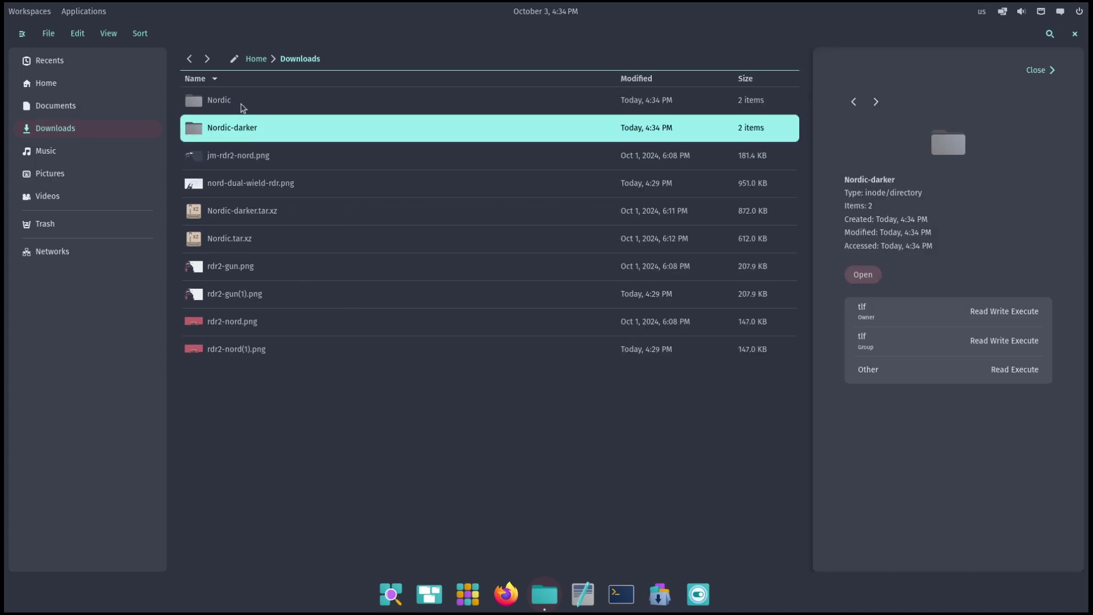